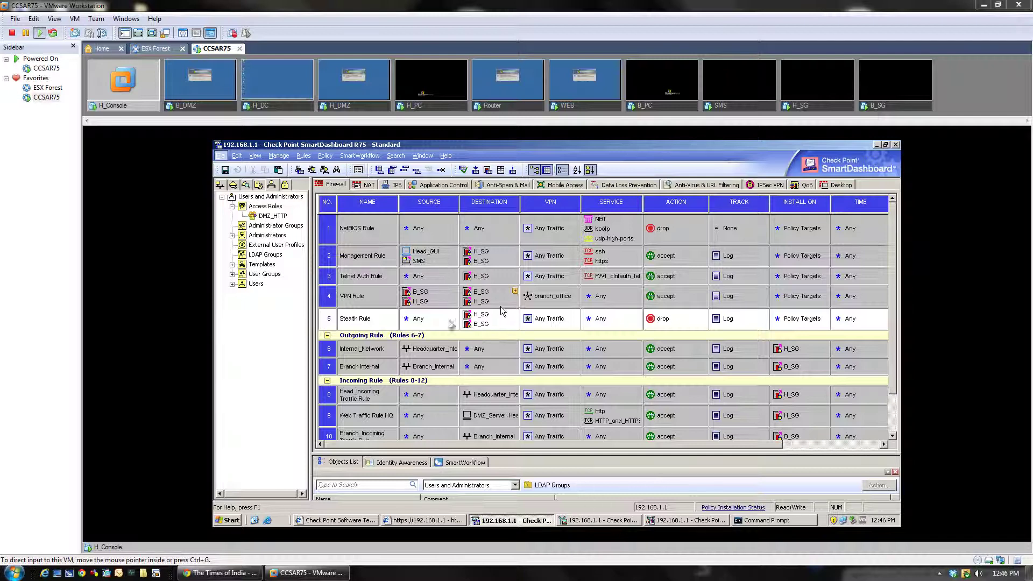
In Global Properties, confirm 'Use SmartDirectory (LDAP) for Security Gateways' is checked and close with OK
click(325, 156)
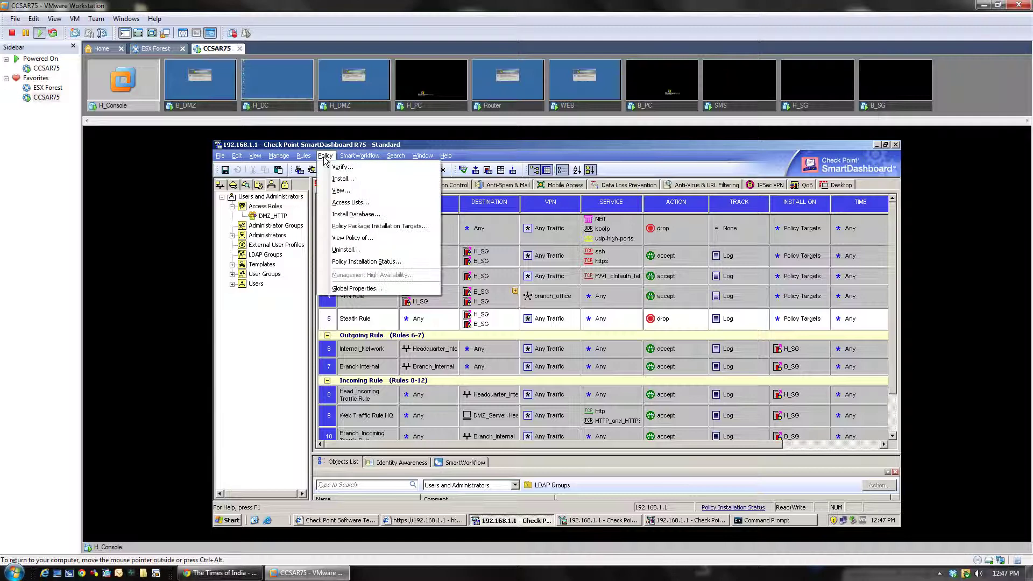
click(393, 289)
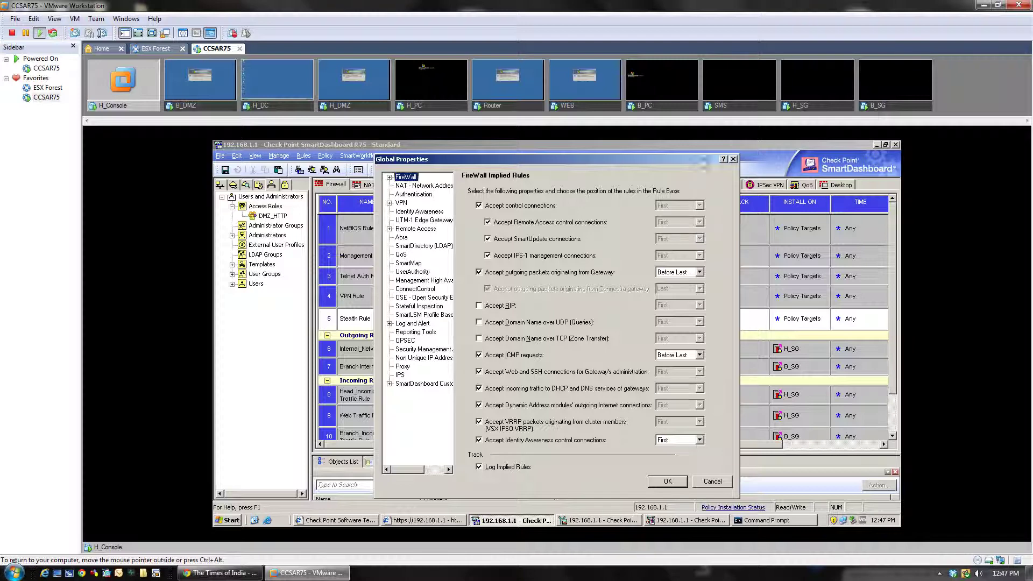
click(404, 245)
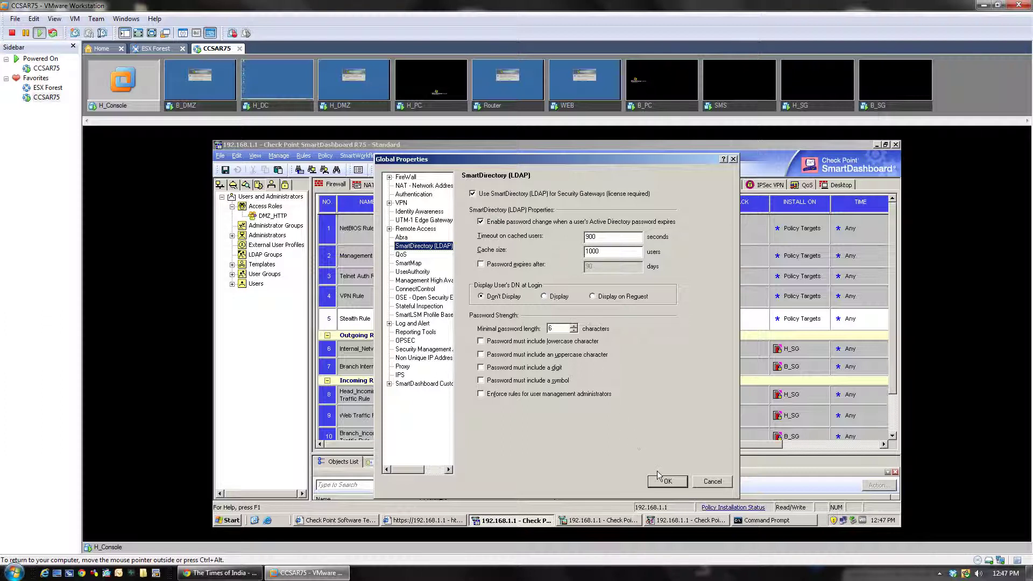
click(669, 483)
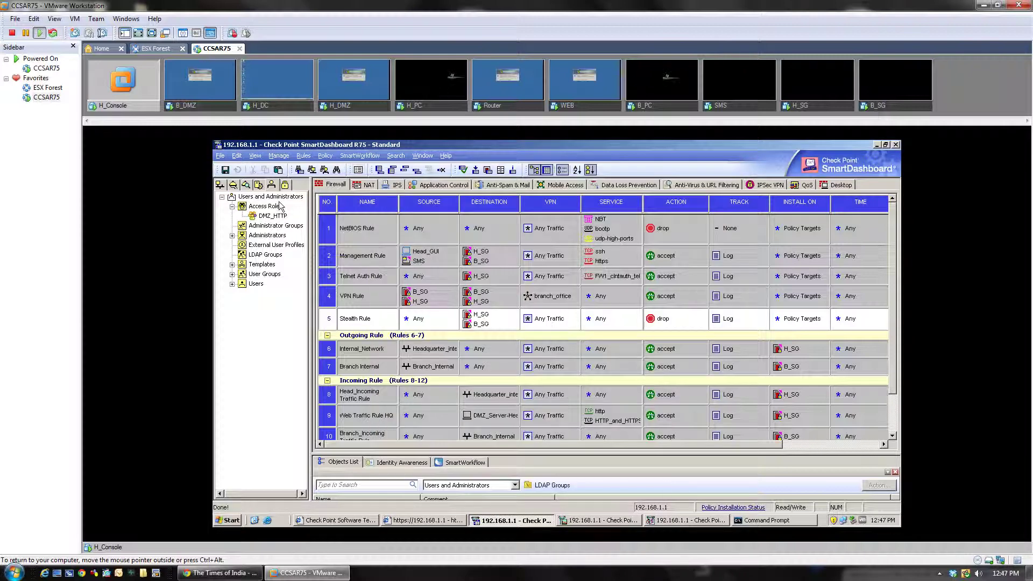
From Manage > Servers and OPSEC Applications, create a new LDAP Account Unit
click(285, 157)
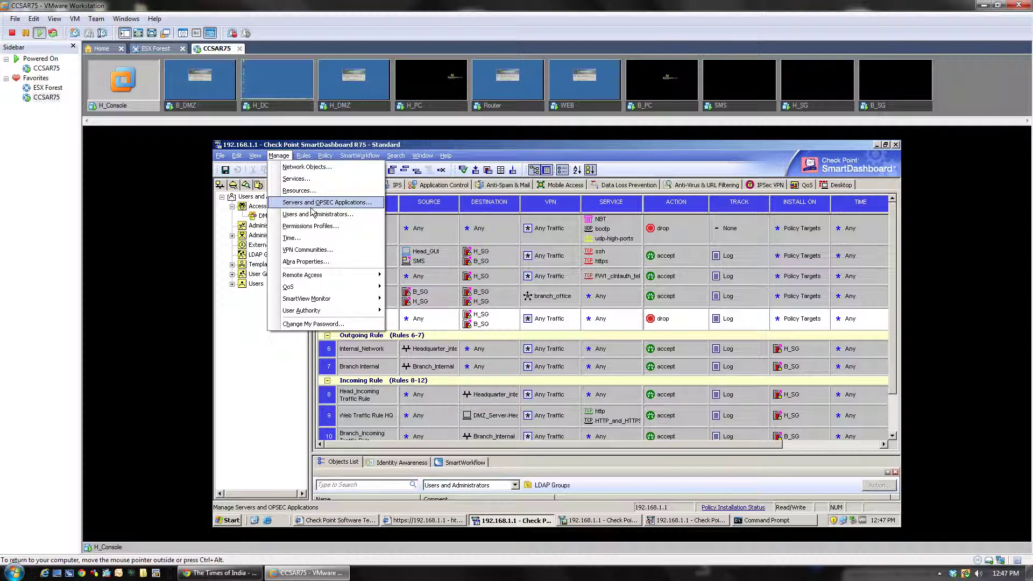
click(330, 205)
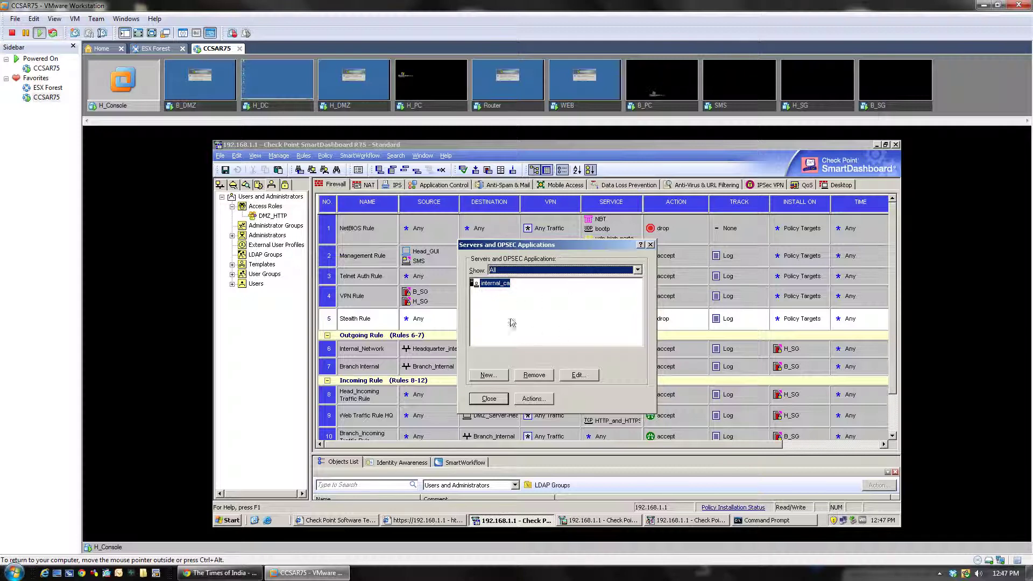
click(488, 377)
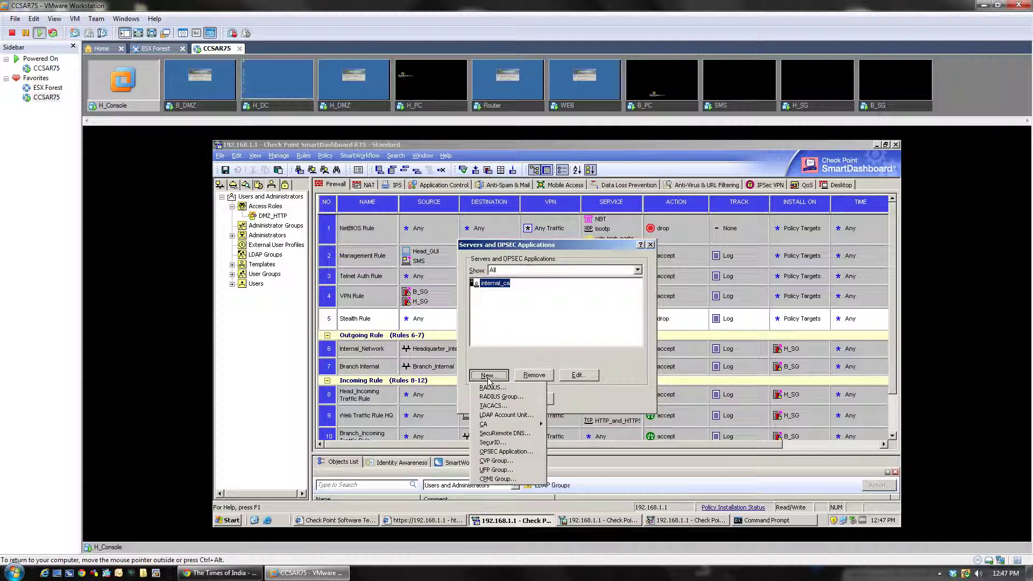
click(541, 415)
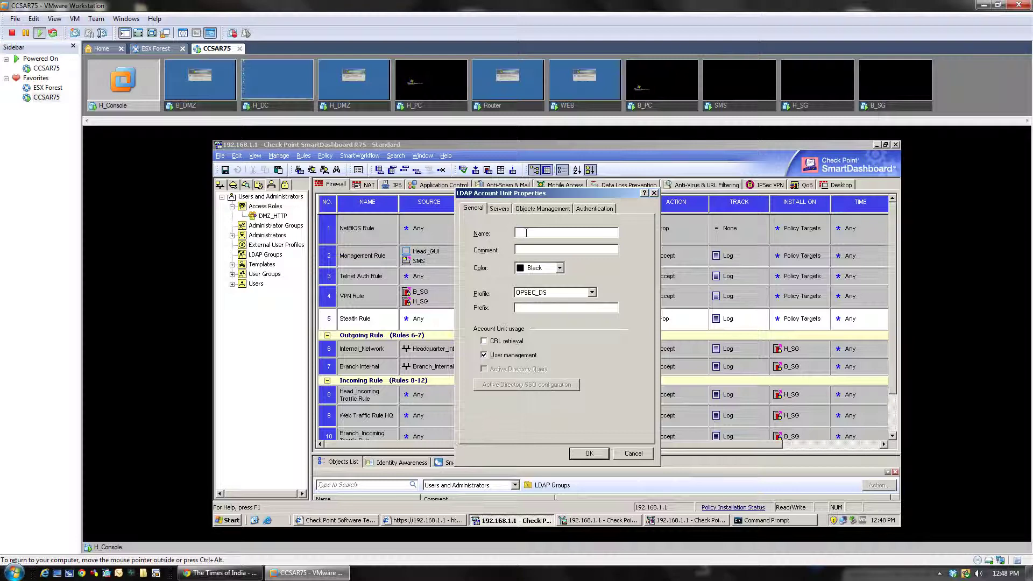
Name the account unit MicrosoftDirAU and select the Microsoft_AD profile
text(Micr)
click(591, 292)
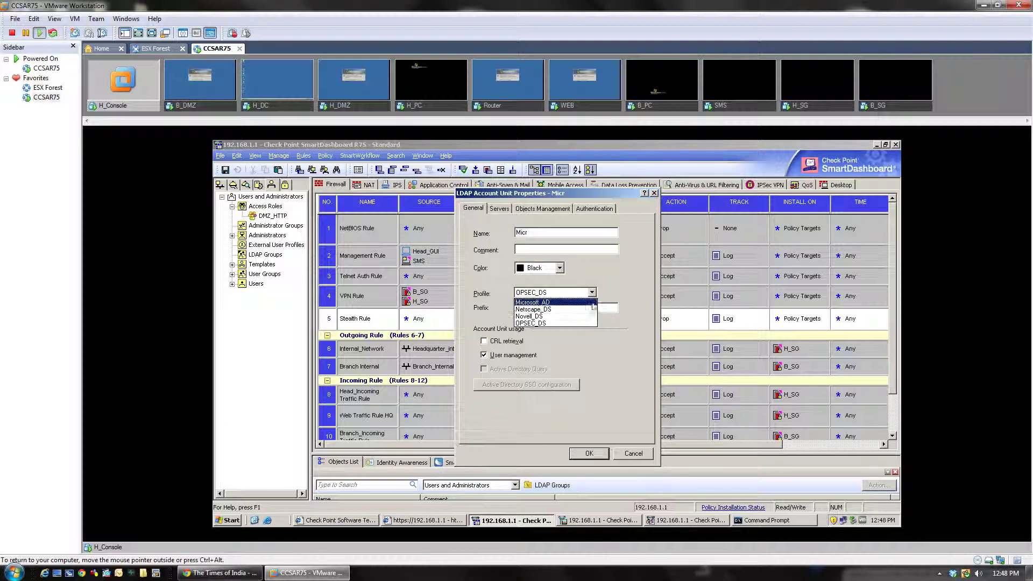
click(546, 235)
click(542, 230)
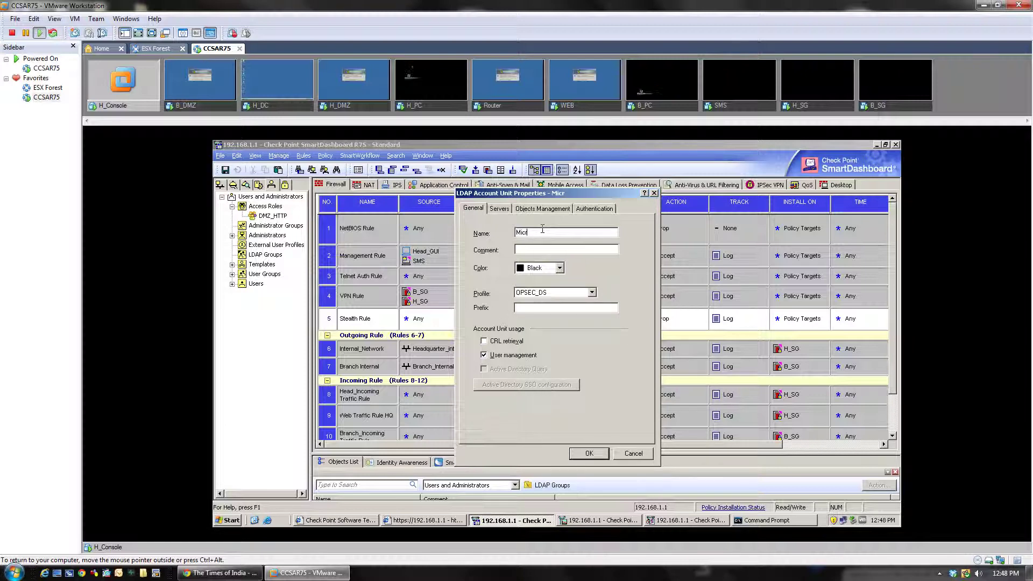
text(osoftDirAU)
click(569, 292)
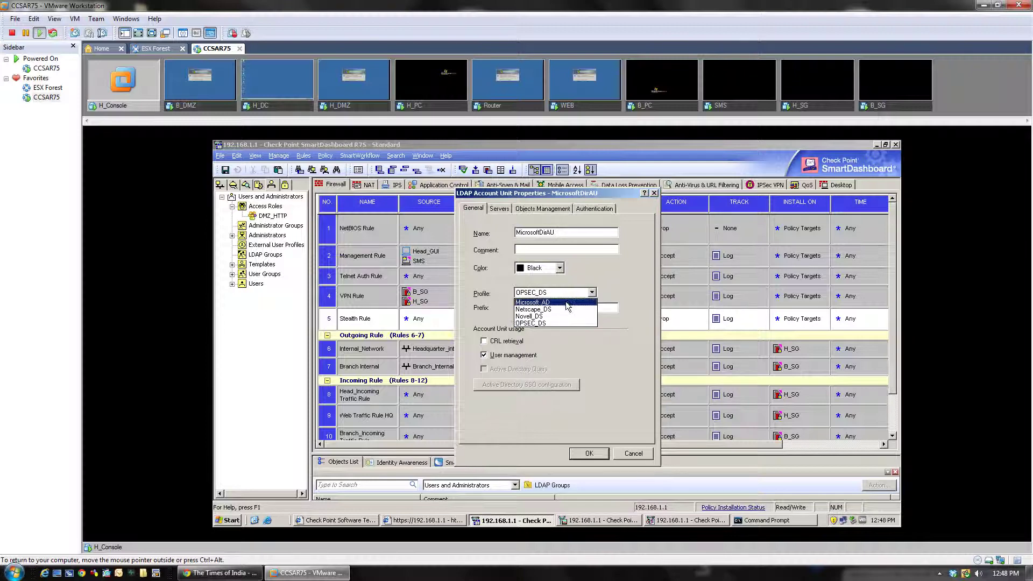
click(566, 303)
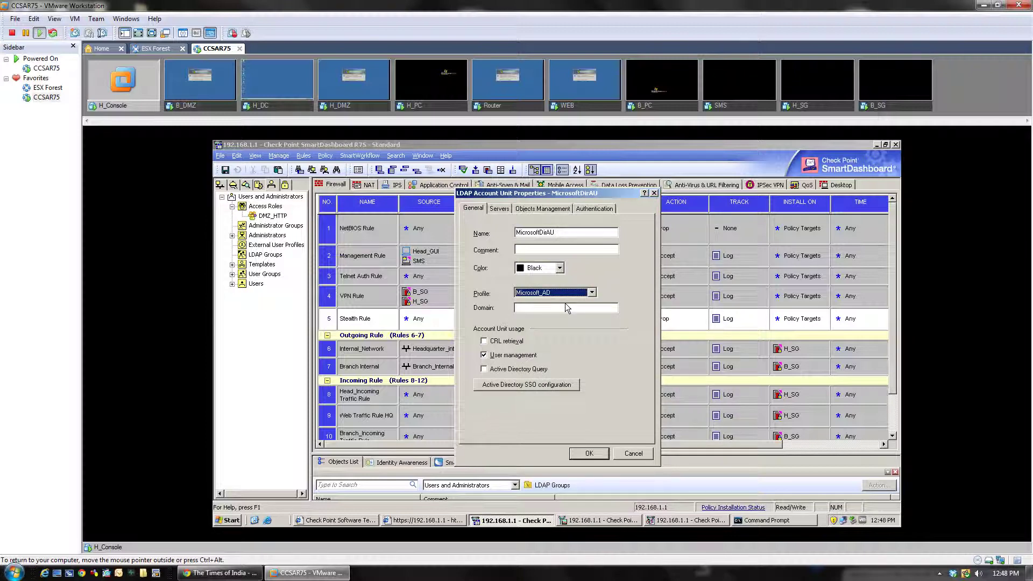
Enable Active Directory Query and enter the domain cjspace.com
click(484, 370)
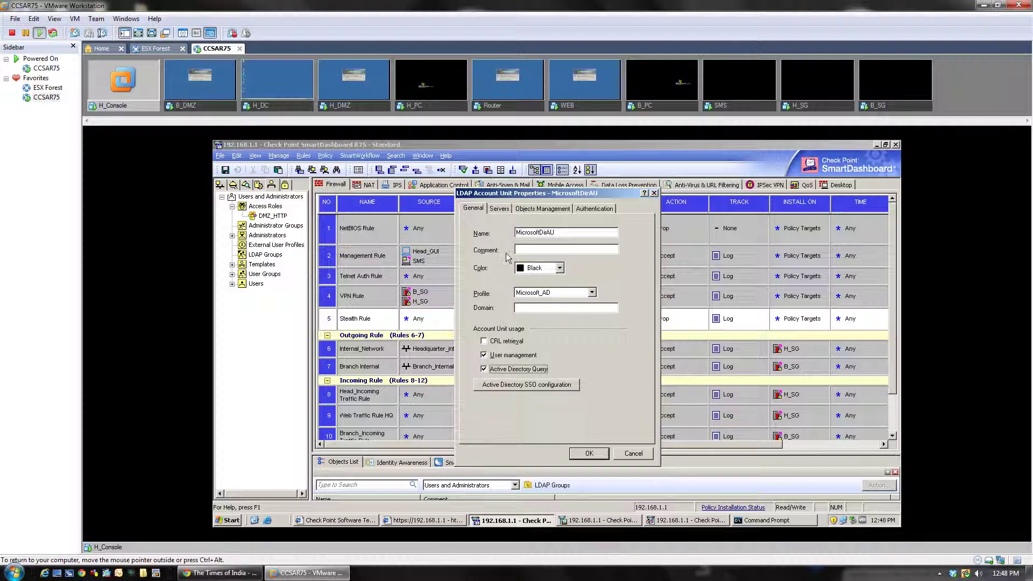
click(526, 307)
text(space)
key(Home)
text(ce.comn)
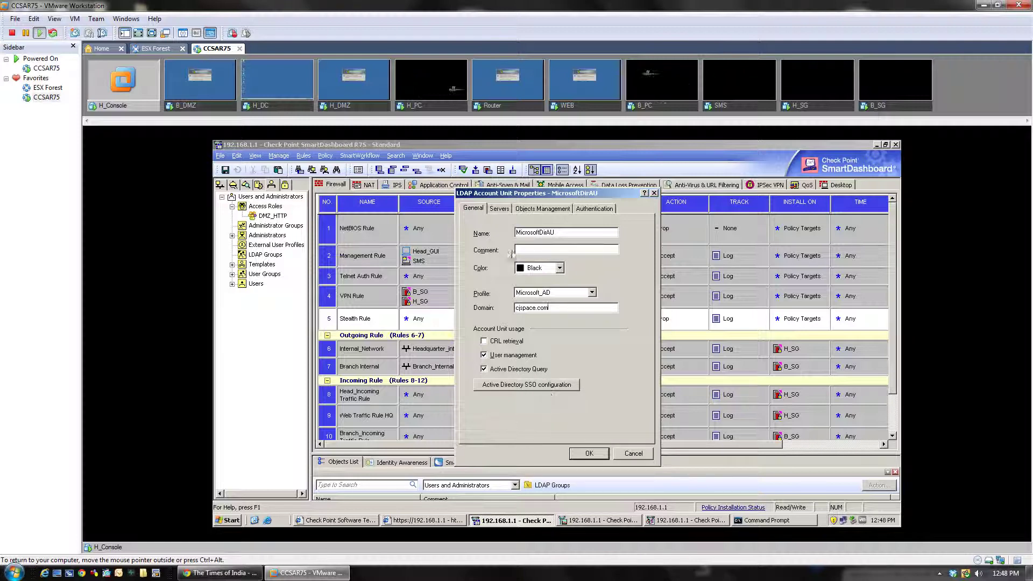
On the Servers tab, add an LDAP server with host Enterprise_Server on port 389
click(498, 209)
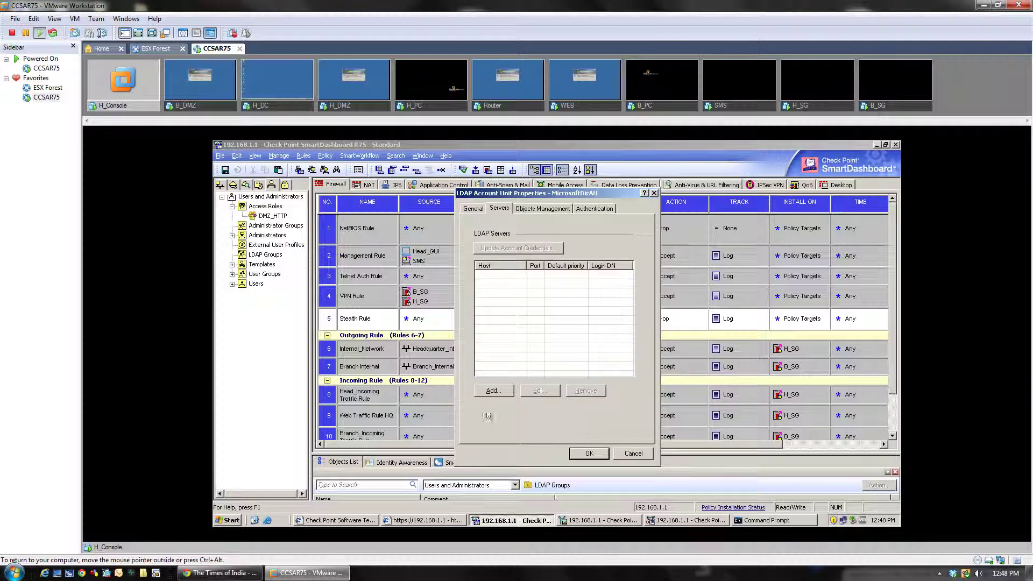
click(492, 391)
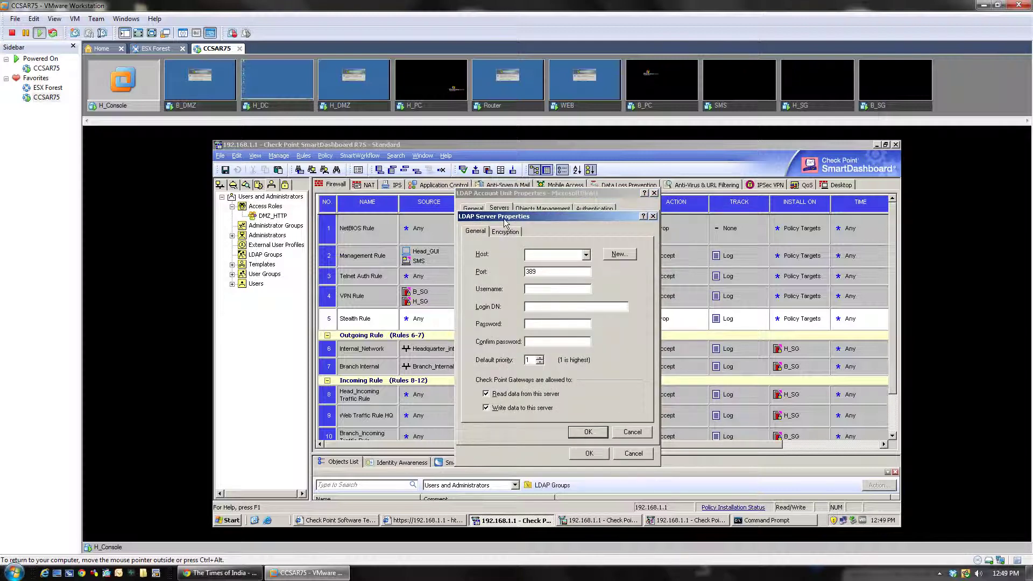
drag(510, 223, 509, 221)
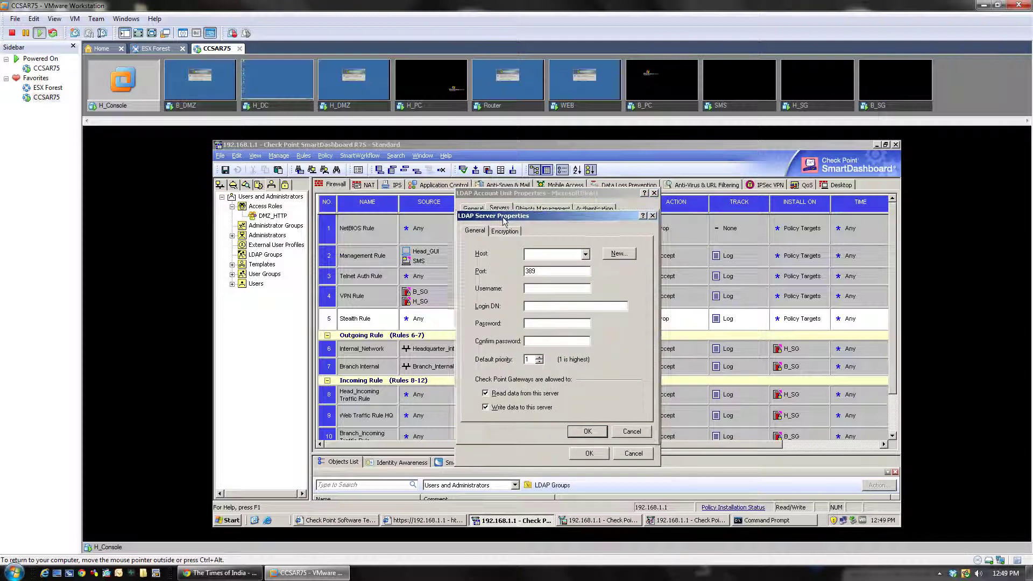
click(565, 254)
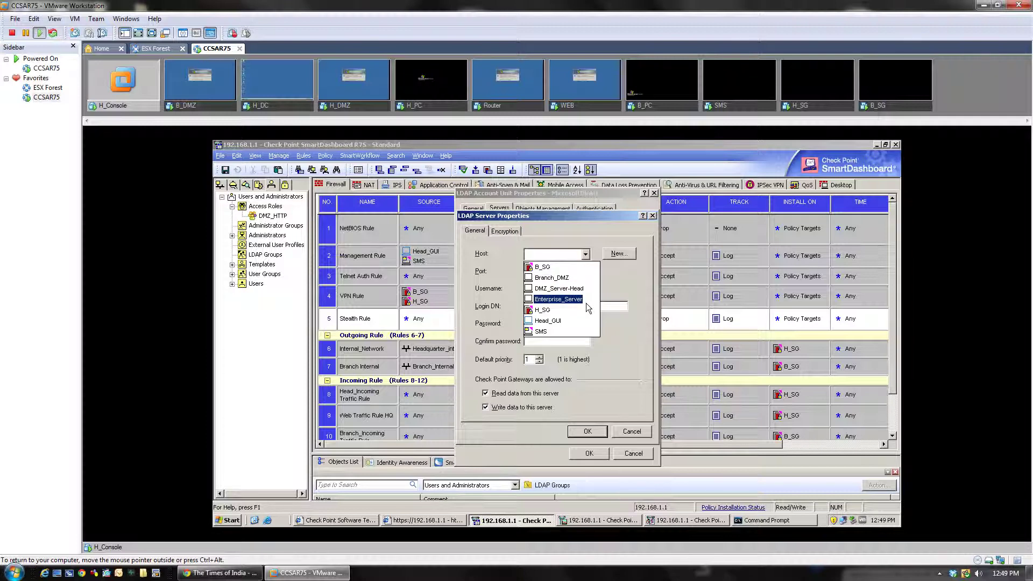
click(244, 330)
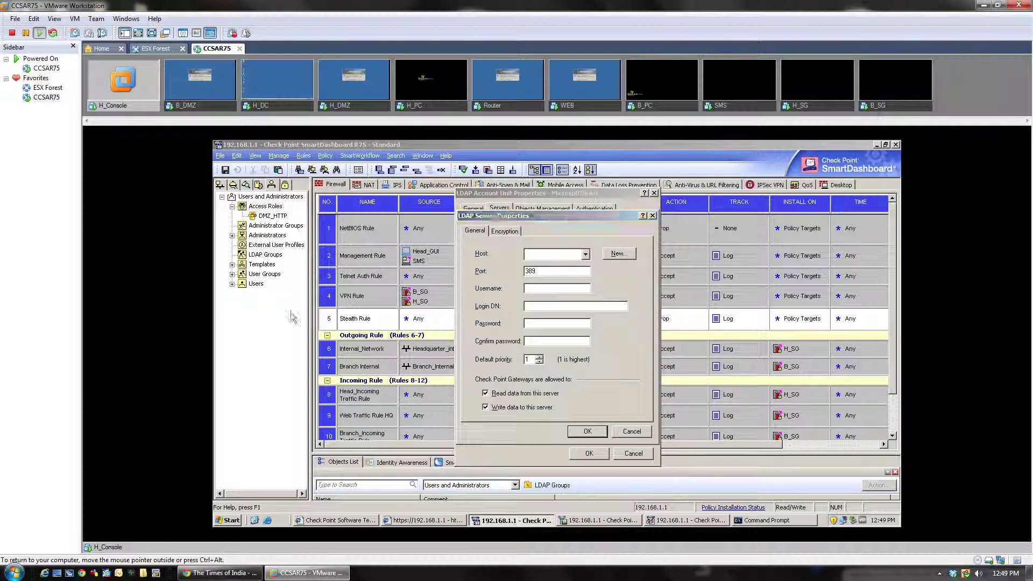
click(586, 254)
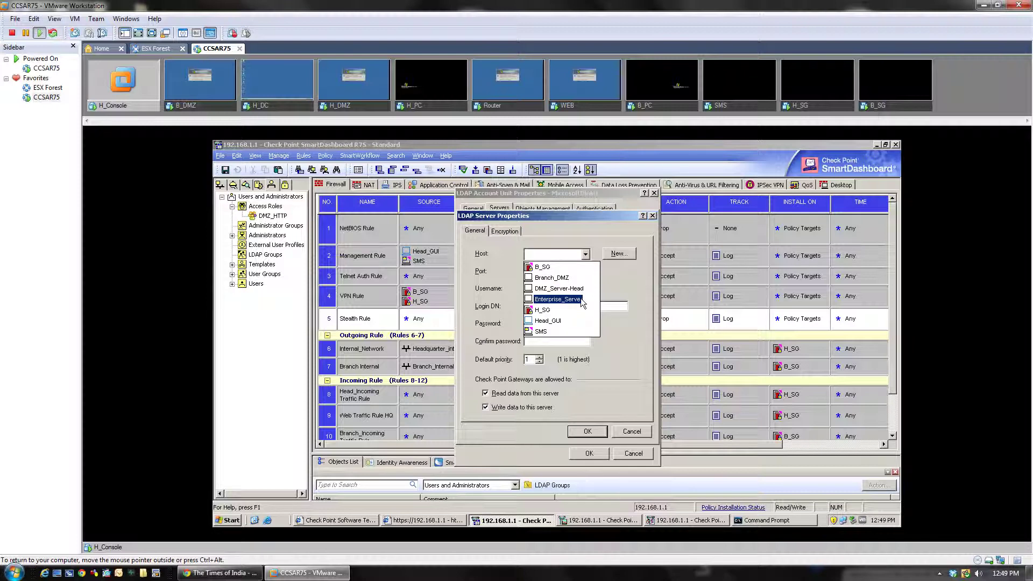
click(580, 299)
click(529, 289)
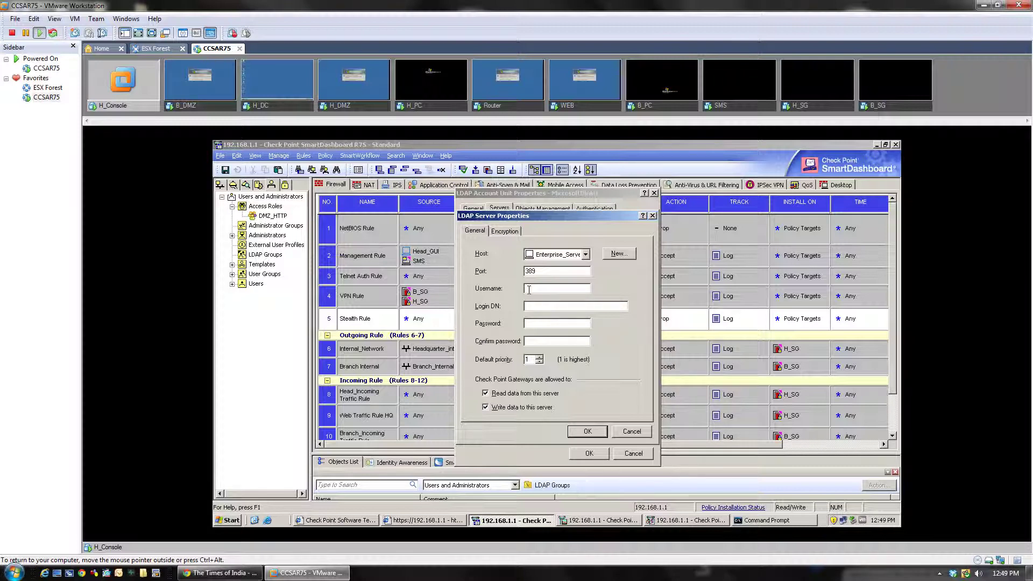
Enter username administrator and the account password, then confirm the password
text(administrator)
click(564, 326)
key(Tab)
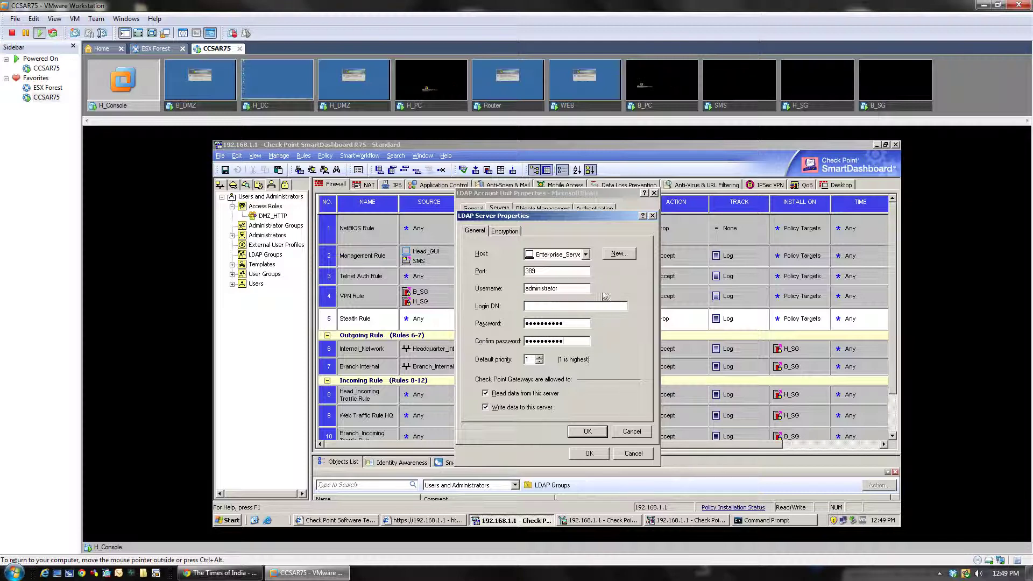
Set the login DN to cn=Administrator,cn=users,DC=cjspace,DC=com
click(564, 309)
text(ministrator,cn=users,Dc)
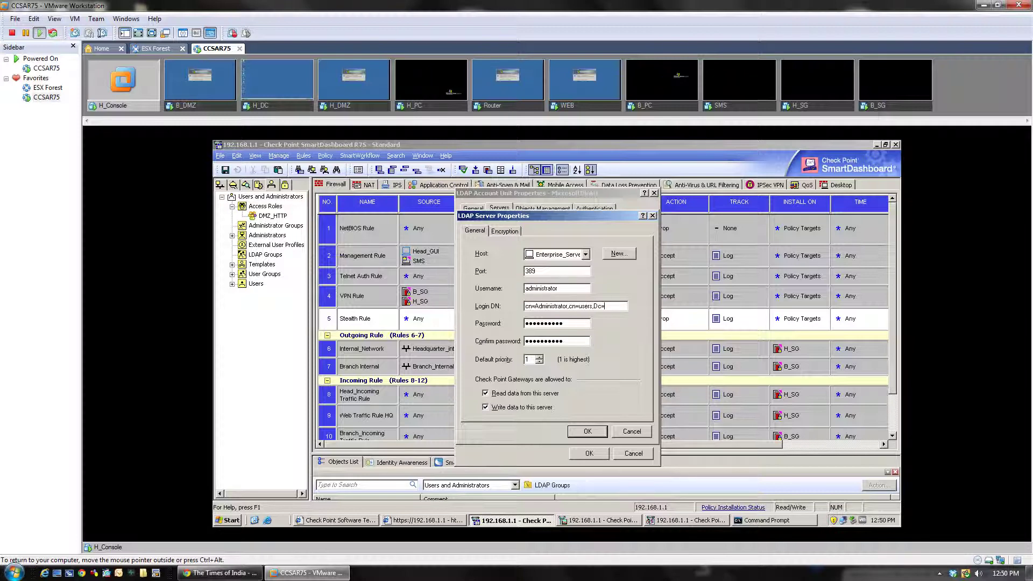
text(=cjspace)
text(,Dc=)
key(BackSpace)
key(BackSpace)
text(C=com)
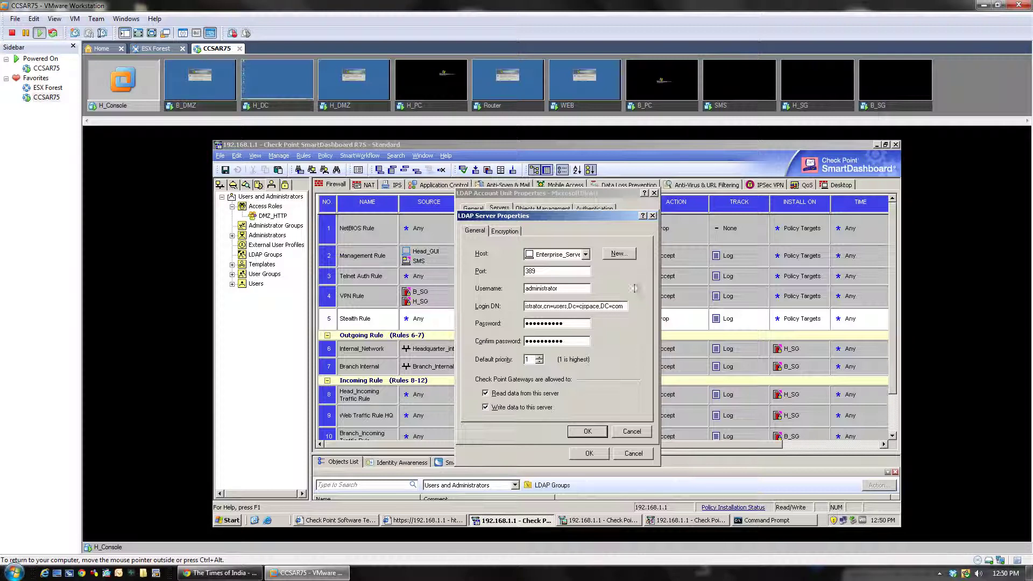
Accept the Enterprise_Server LDAP settings and fetch branches, retrieving DC=cjspace,DC=com under Objects Management
click(509, 232)
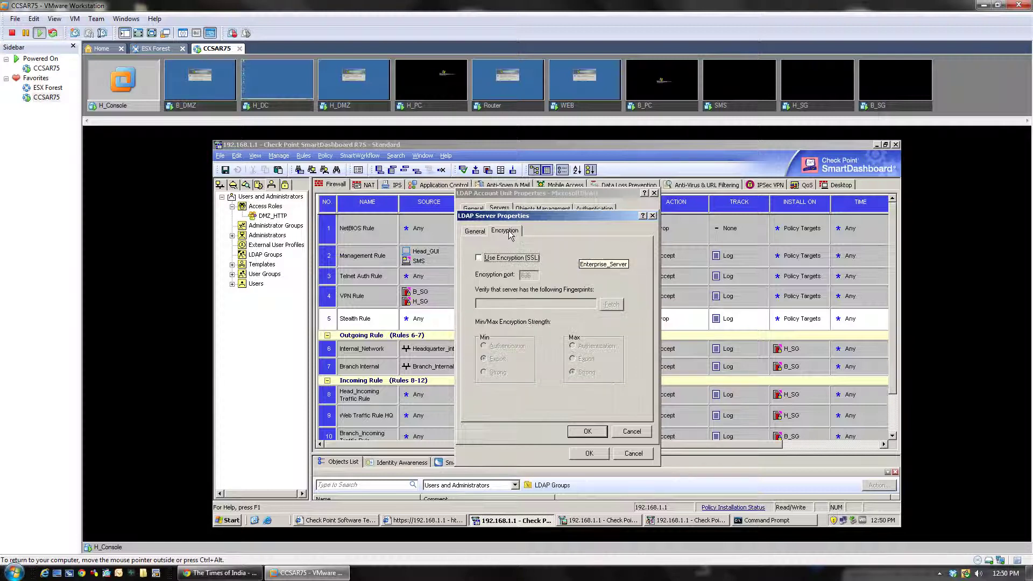
click(475, 231)
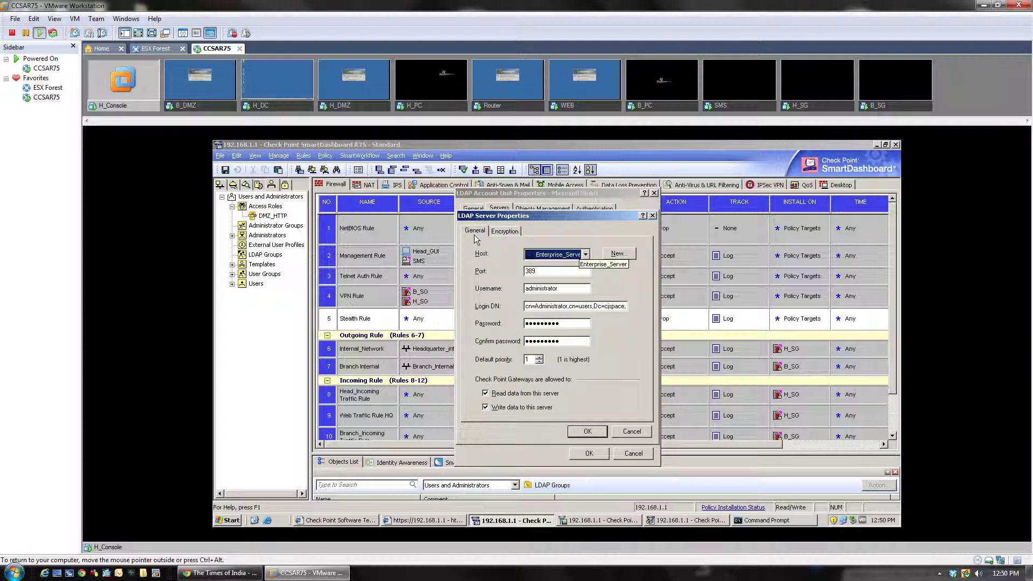
click(585, 435)
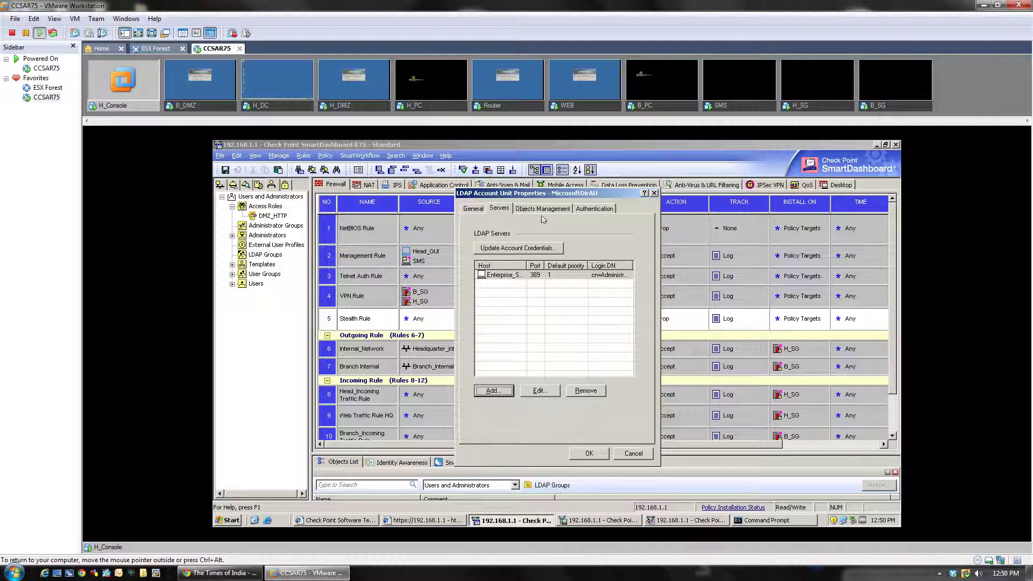
click(539, 210)
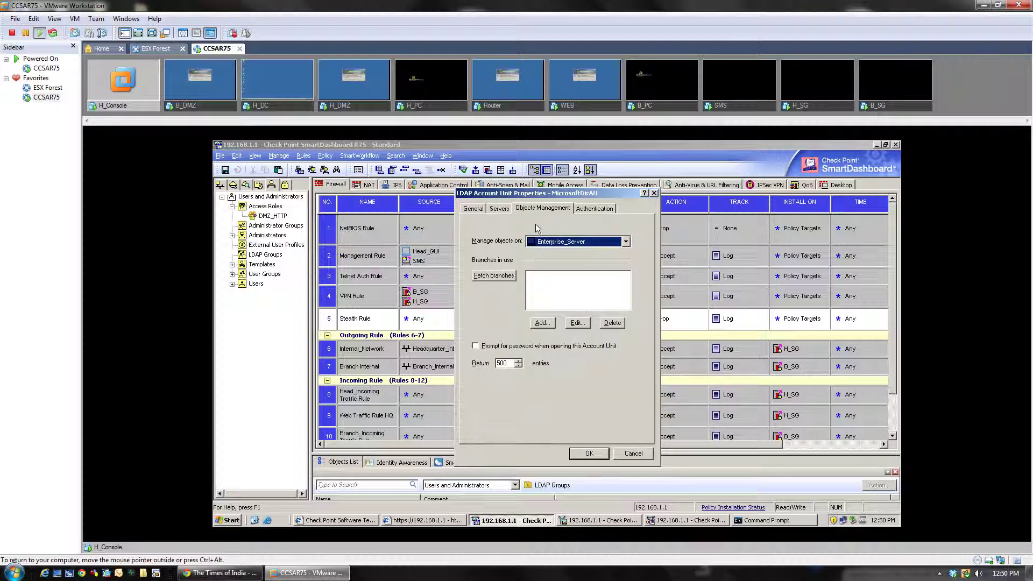
click(494, 278)
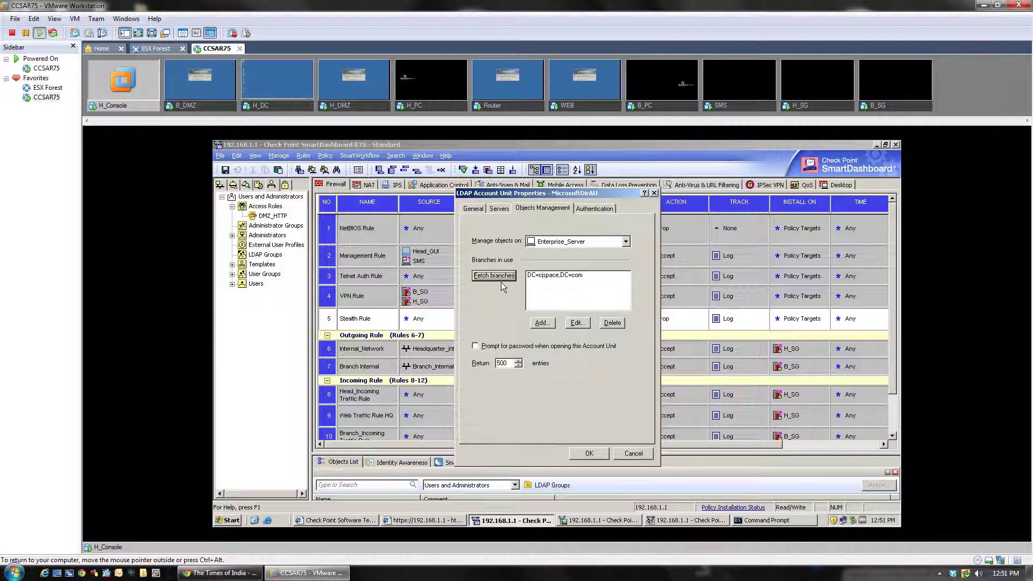
Reopen the Enterprise_Server LDAP server entry, review its login DN and password, and accept it
click(473, 211)
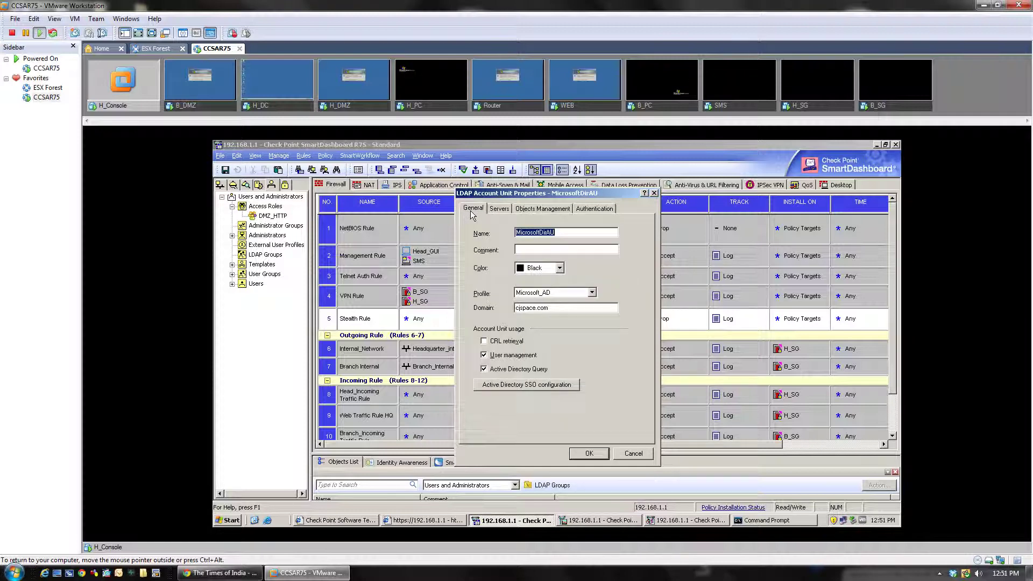
click(505, 213)
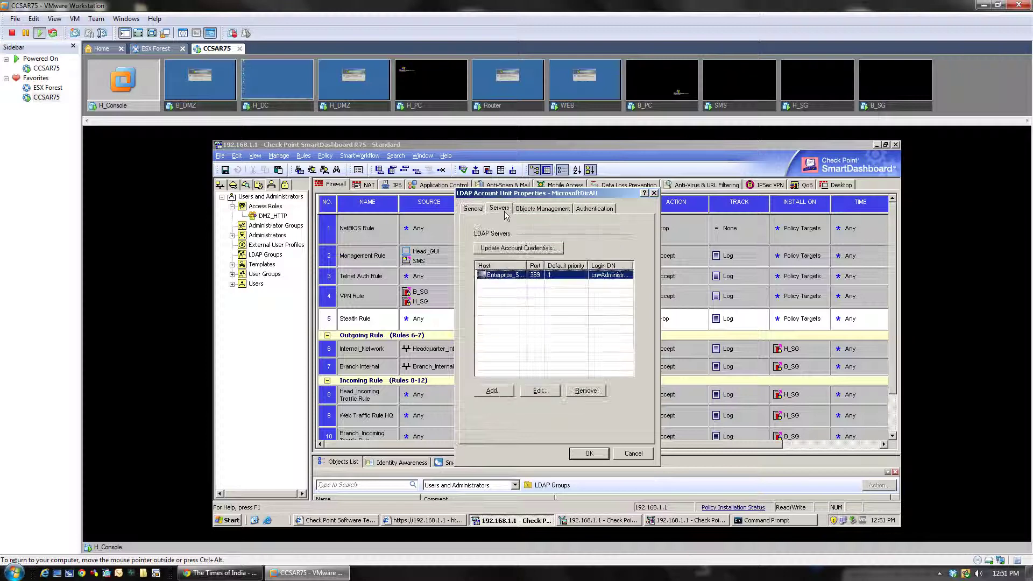
double_click(503, 275)
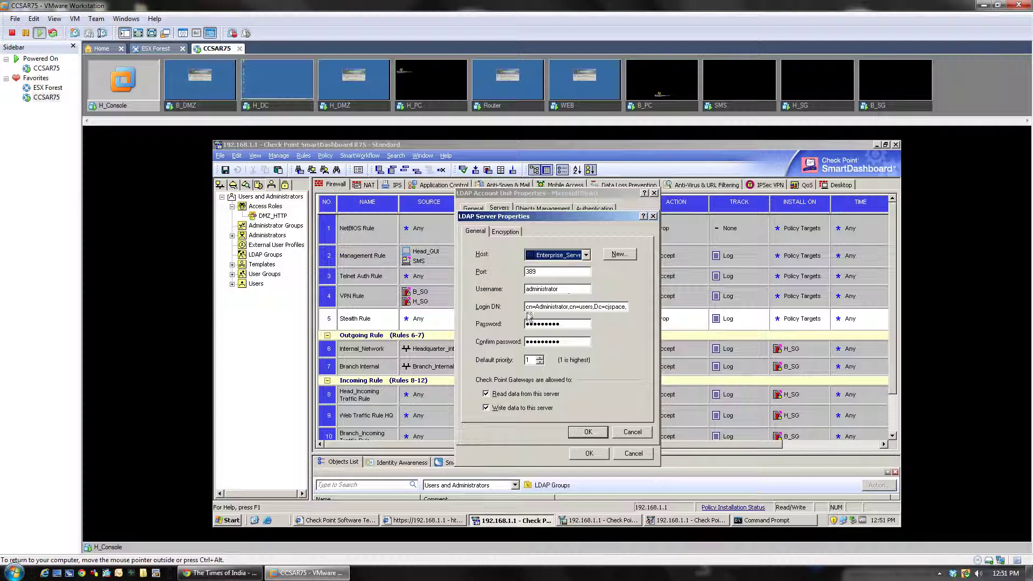
drag(527, 307, 640, 318)
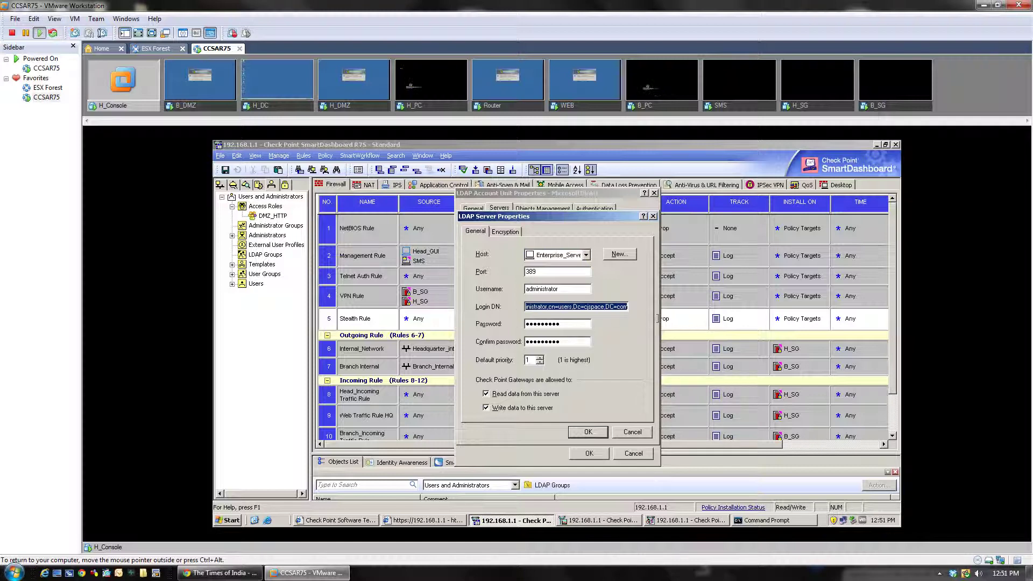
click(531, 324)
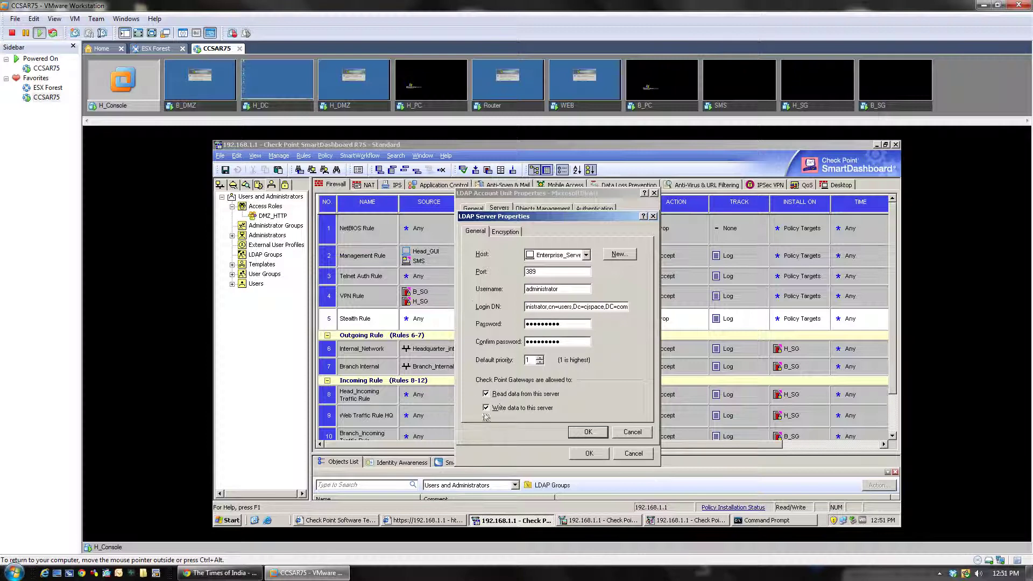
click(588, 433)
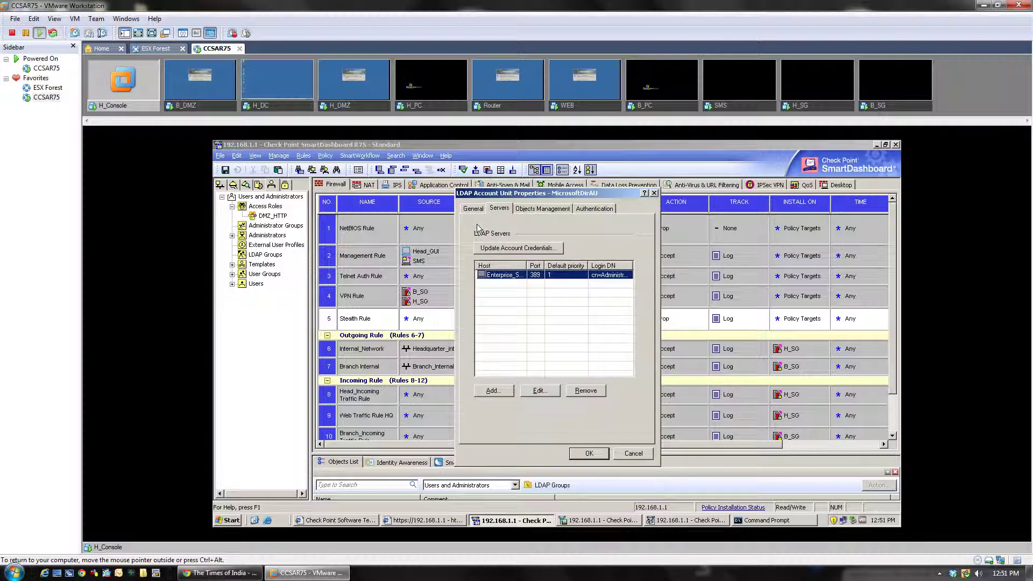
Review the General, Objects Management and Authentication tabs, then save the MicrosoftDirAU account unit
click(472, 209)
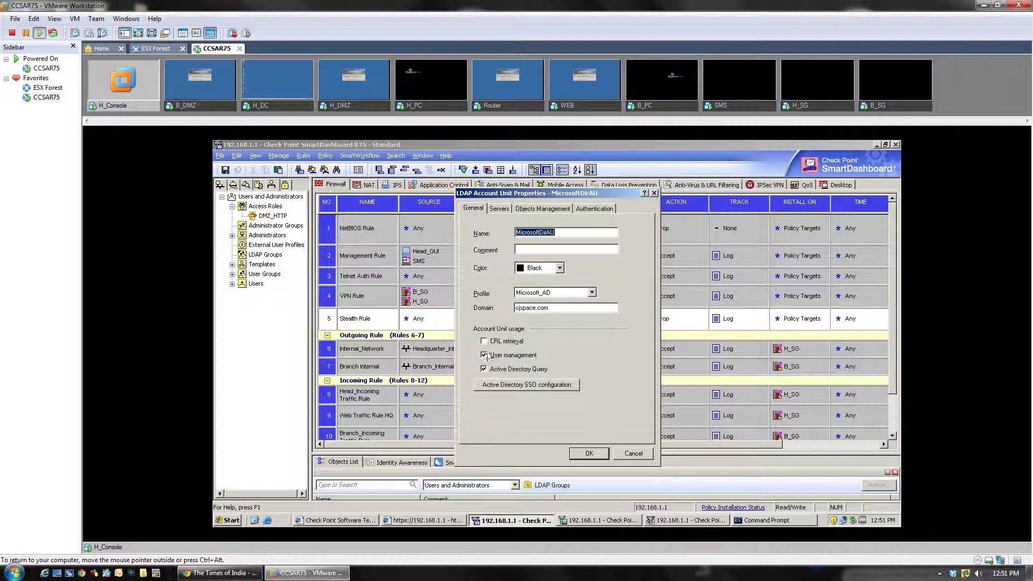
click(561, 210)
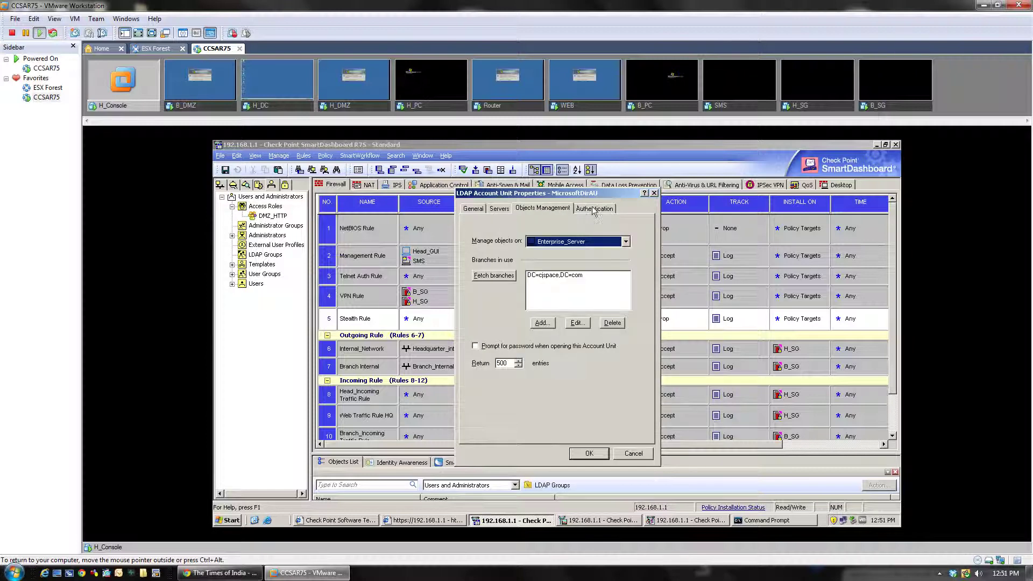
click(593, 210)
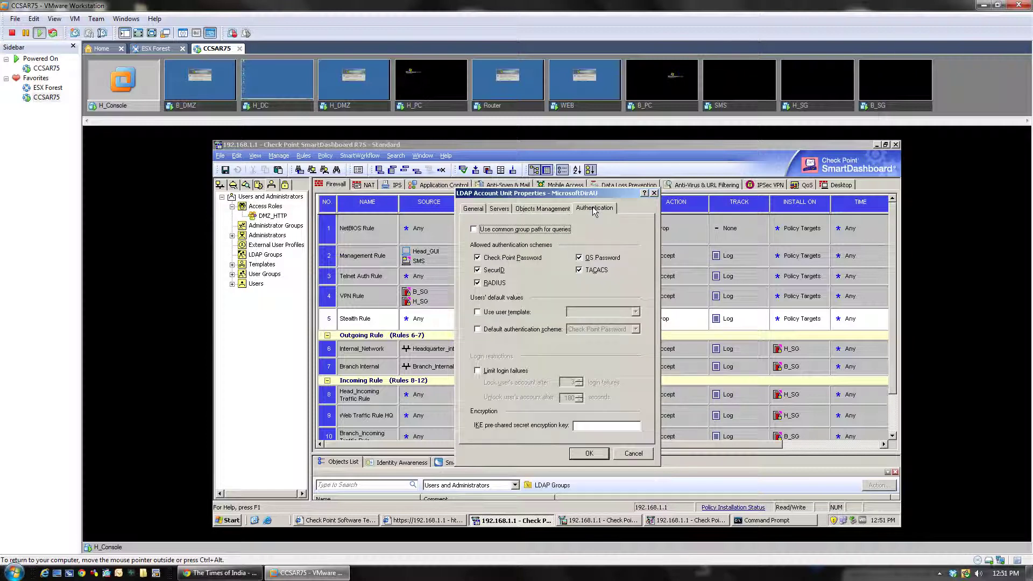
click(590, 453)
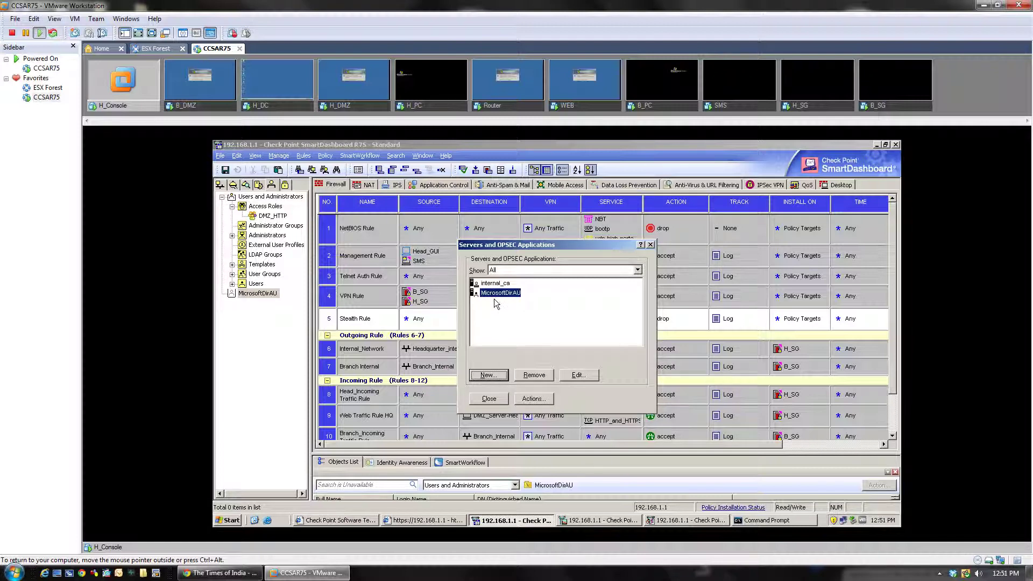
Expand MicrosoftDirAU and cjspace in the Users tree to browse its containers, then open the Start menu
click(490, 399)
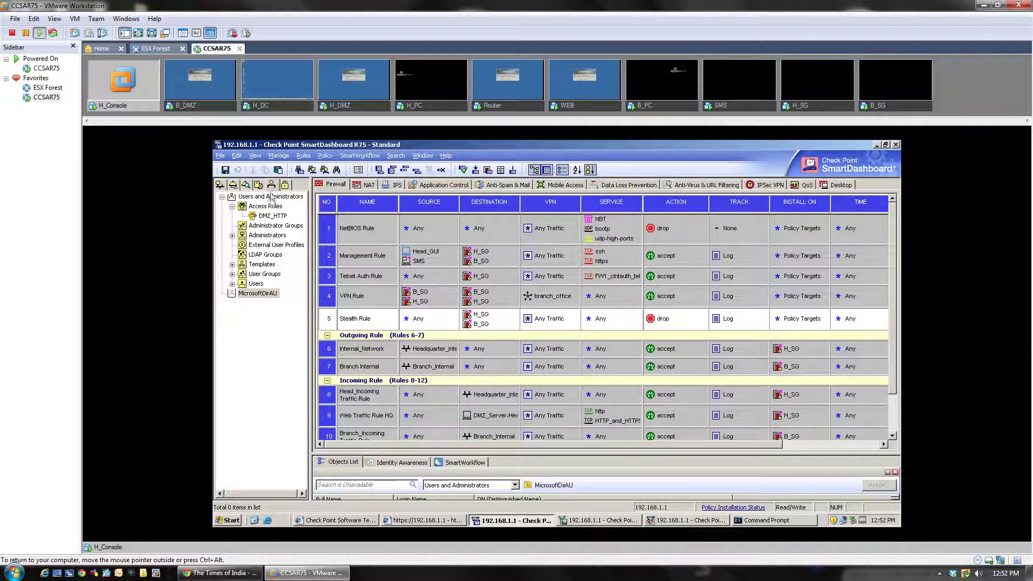
click(248, 296)
double_click(252, 294)
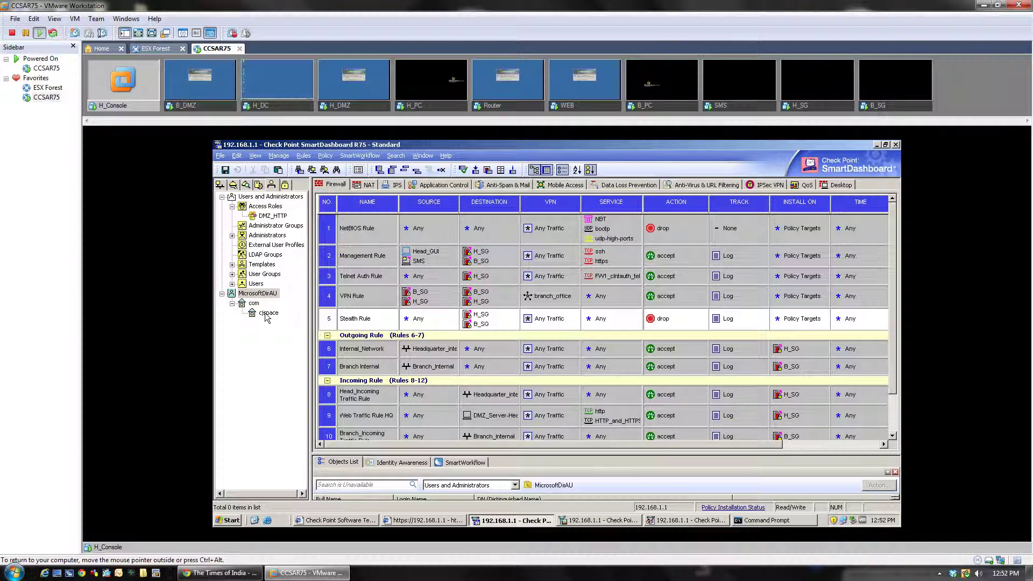
double_click(266, 314)
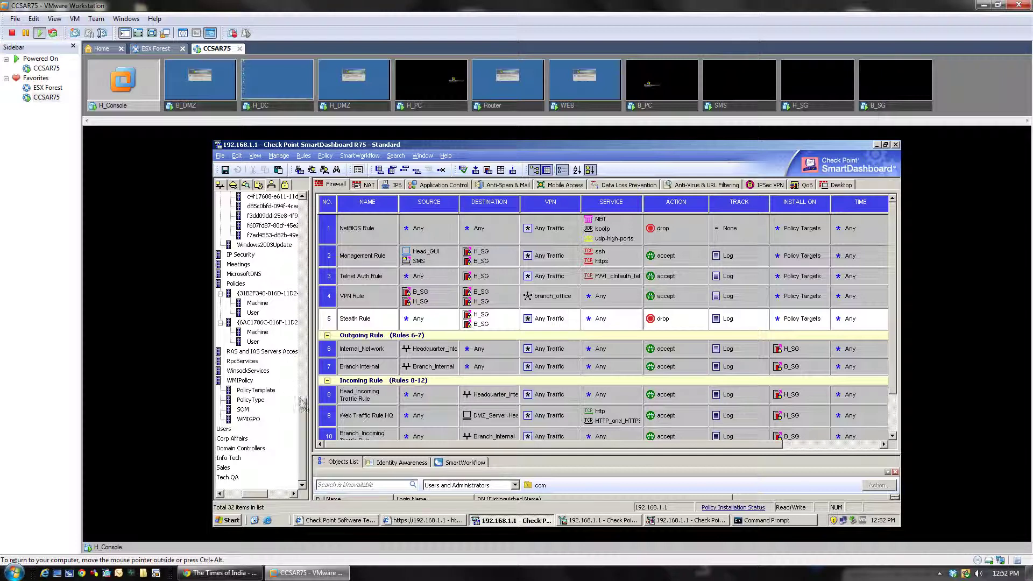
scroll(307, 393, up, 3)
scroll(308, 393, down, 3)
drag(254, 494, 241, 497)
scroll(241, 497, up, 5)
scroll(311, 373, up, 6)
scroll(310, 373, up, 10)
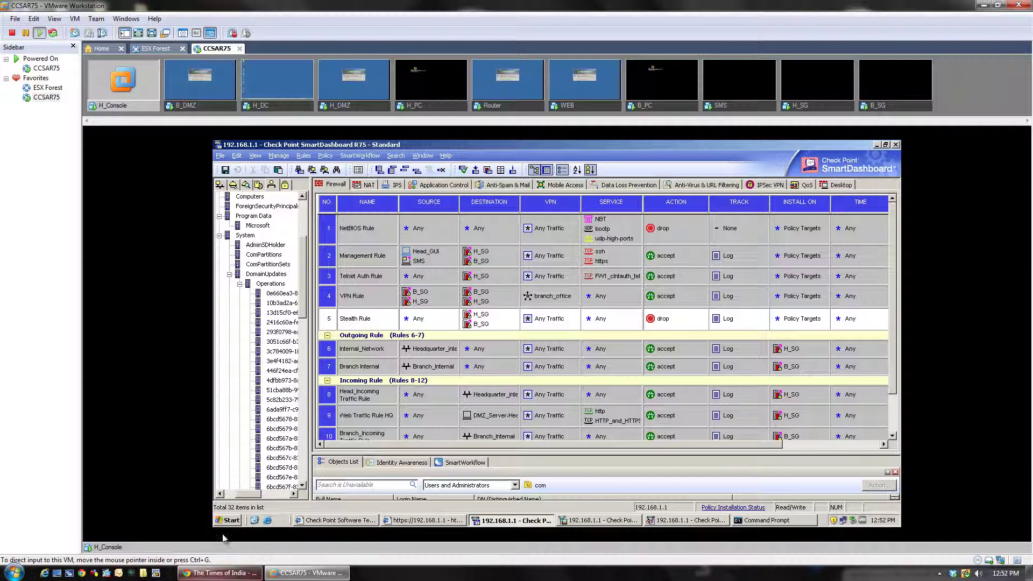
key(super)
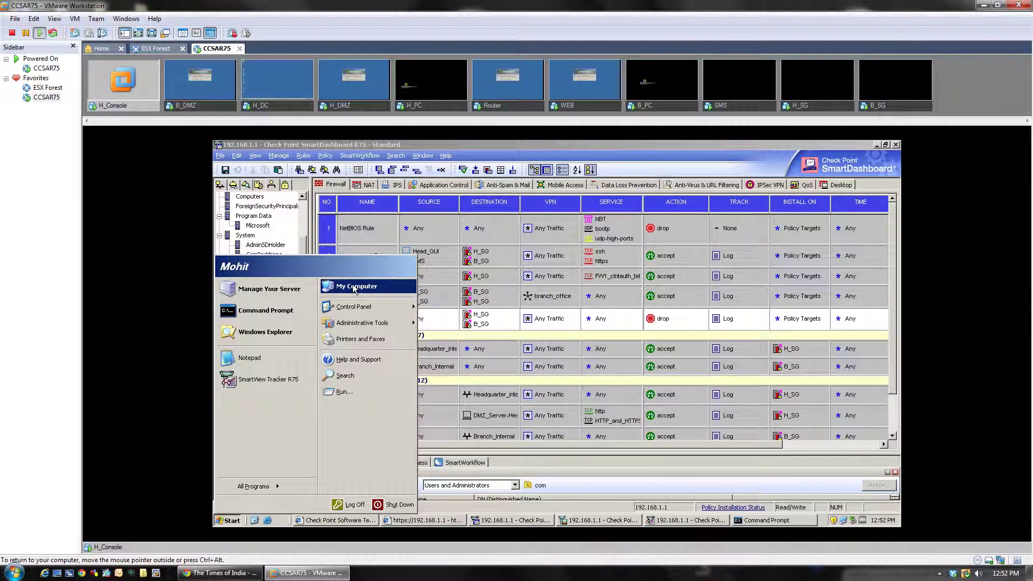
On the Computer Name tab of System Properties, confirm the full name is HConsole.cjspace.com
right_click(355, 289)
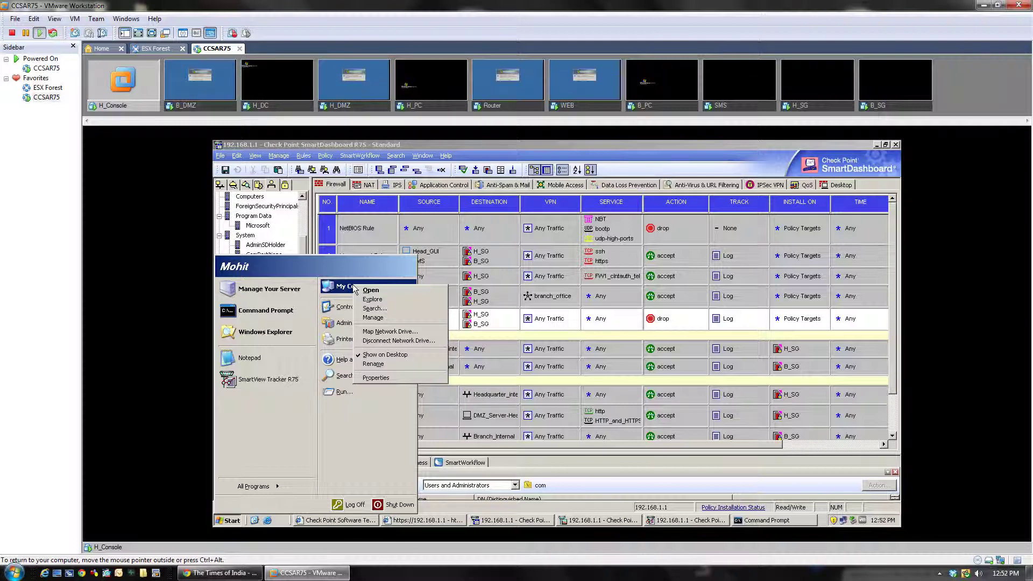
key(Escape)
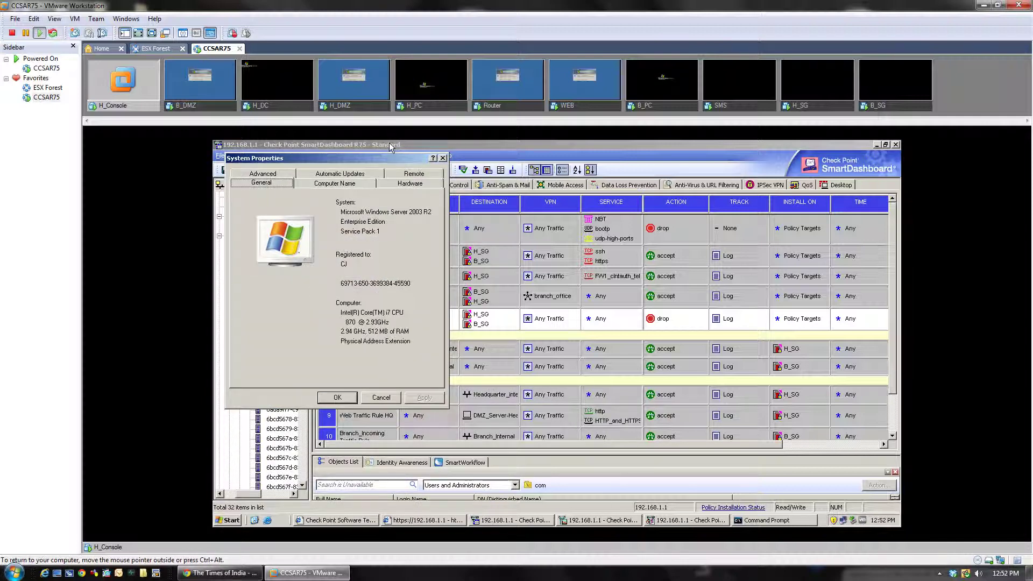
click(328, 183)
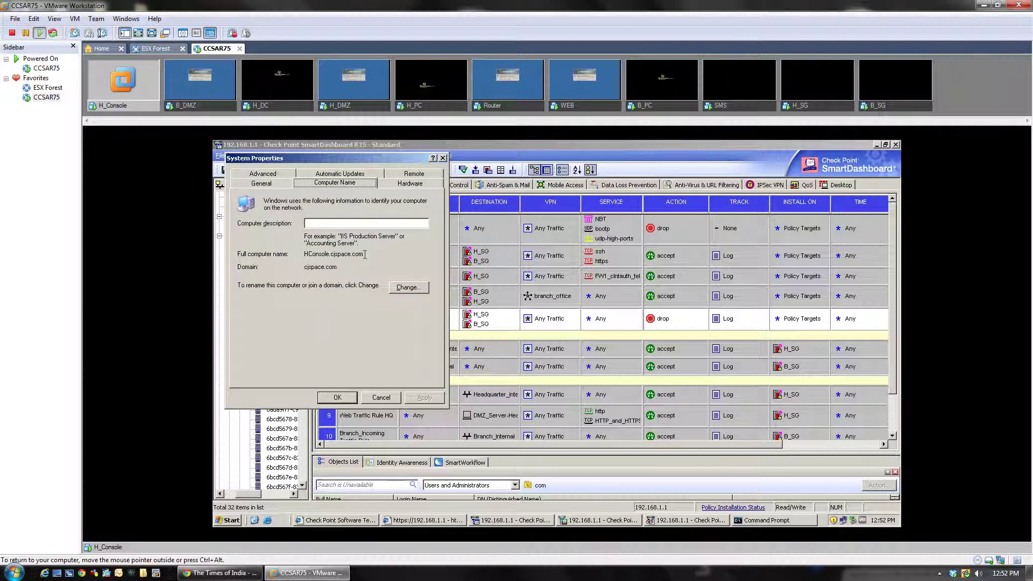
drag(365, 255, 302, 256)
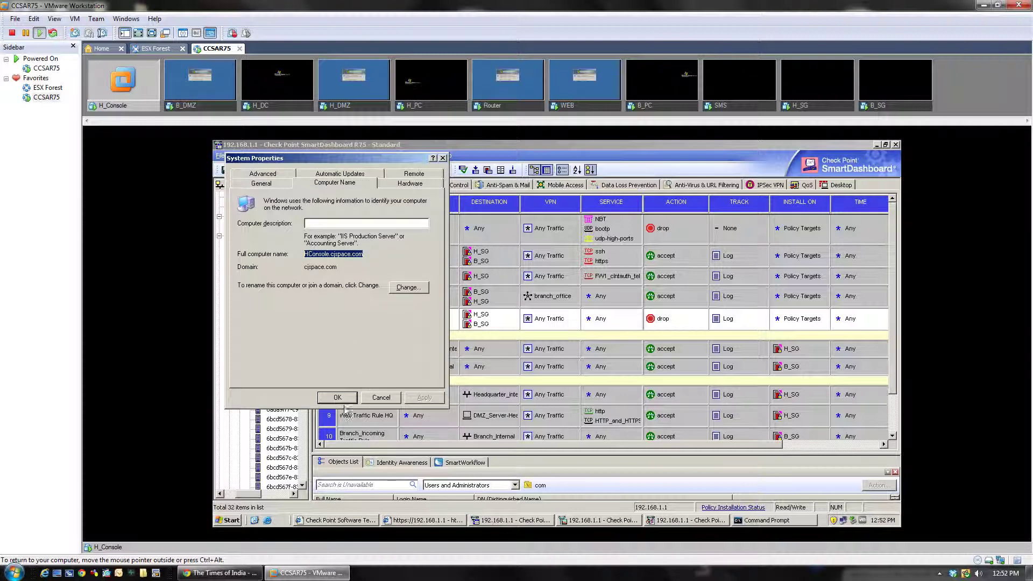
click(338, 398)
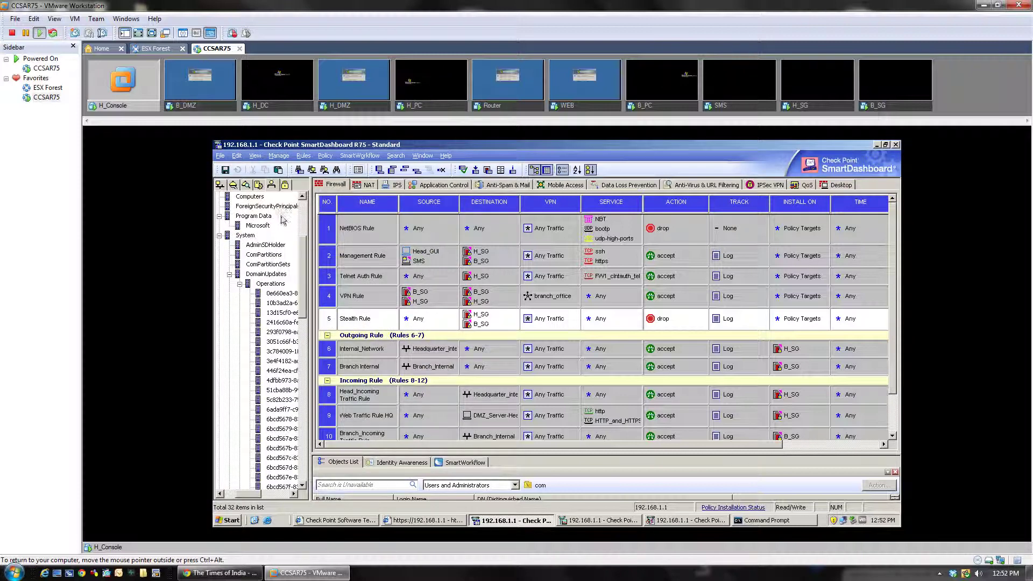
Open Enterprise_Server's host properties from the network objects tree
scroll(288, 263, up, 4)
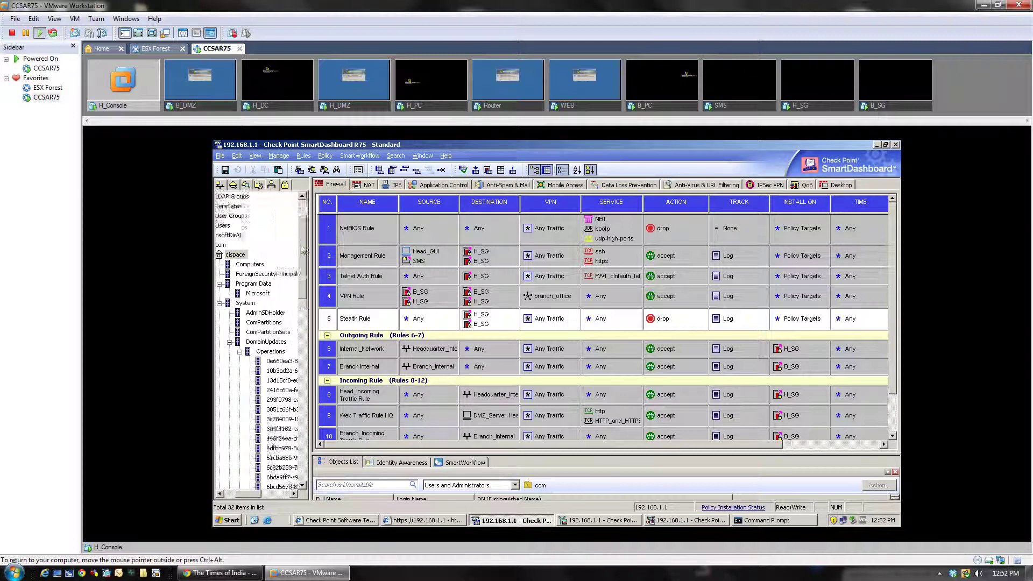
click(220, 185)
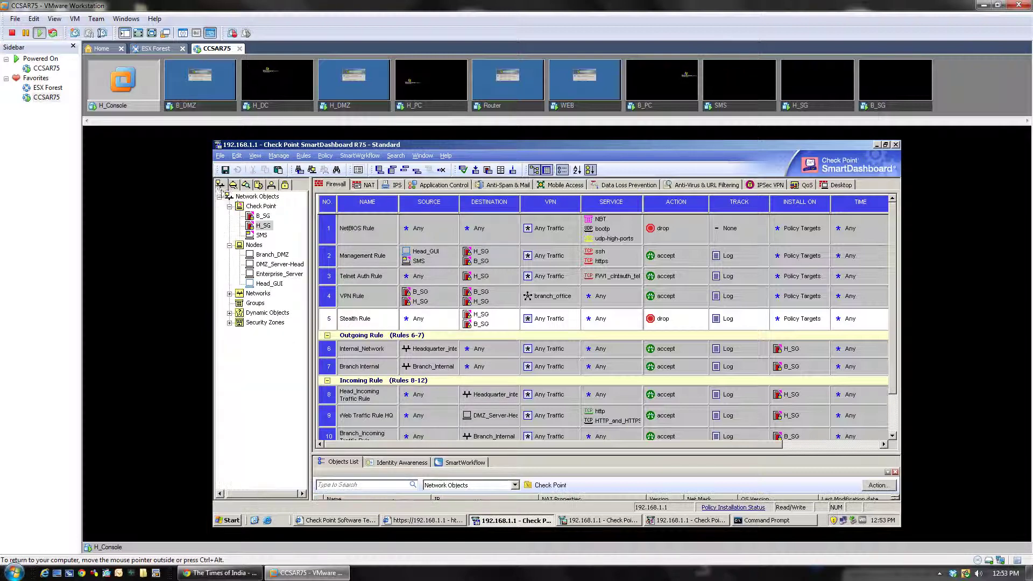
double_click(273, 274)
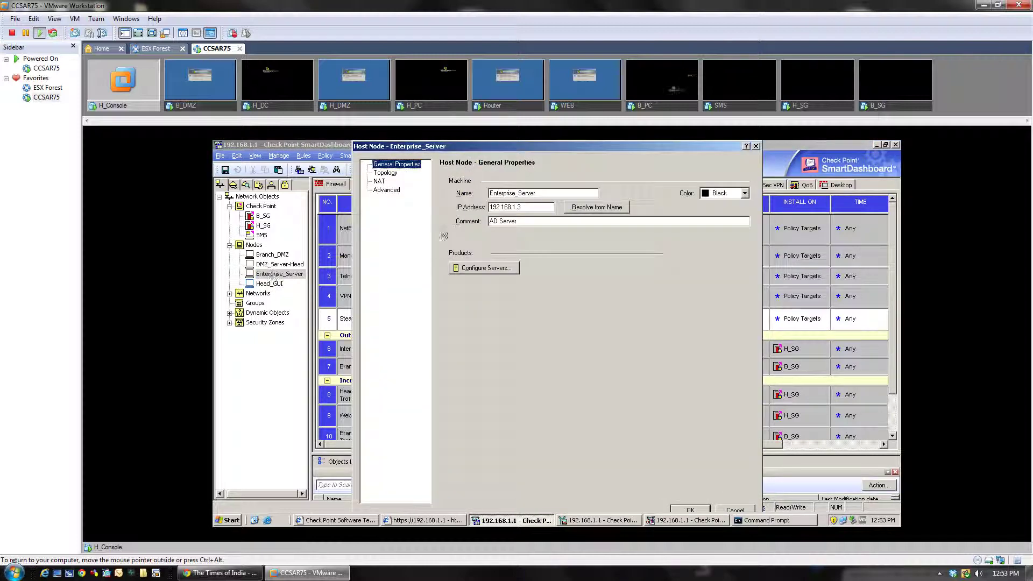
Unlock the H_DC domain controller with its password, then return to the H_Console machine
click(276, 107)
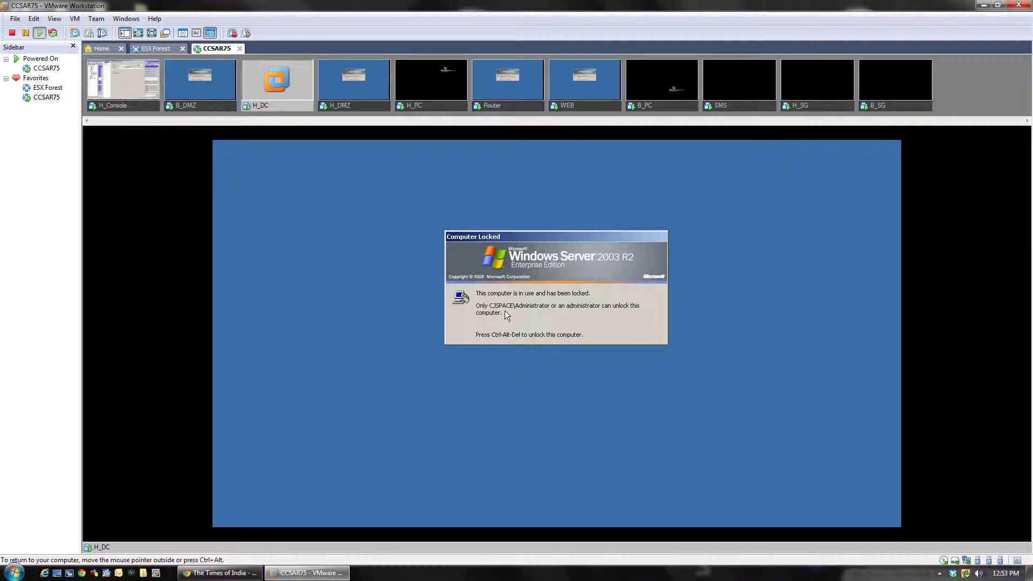
key(ctrl+alt+Insert)
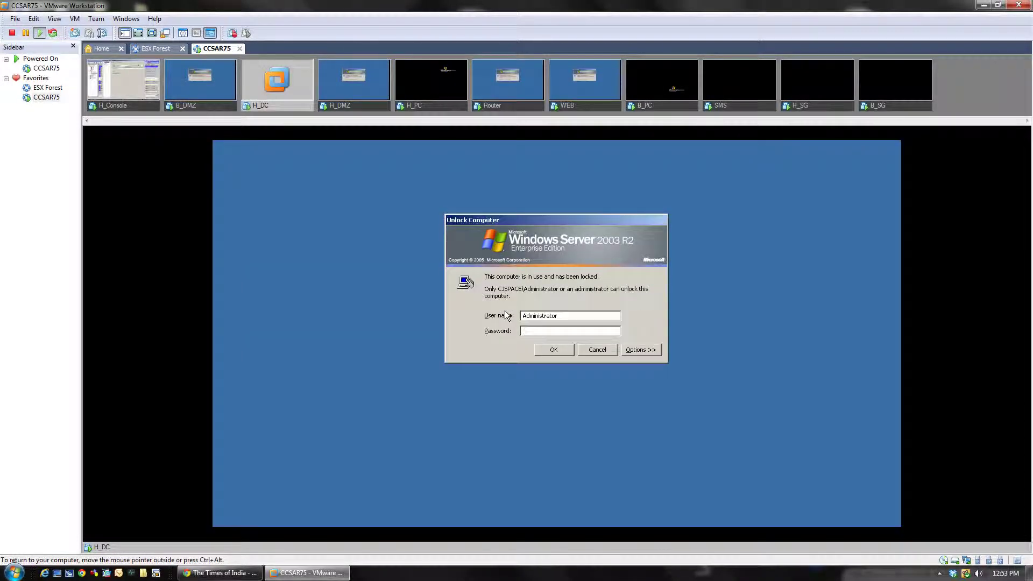
text(••••••••••)
key(Return)
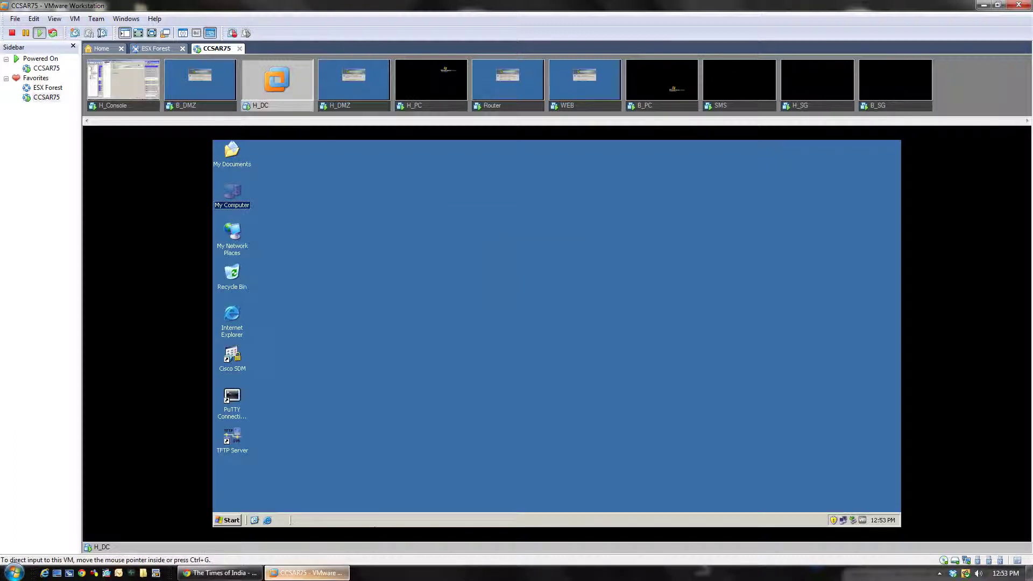
mouse_move(283, 576)
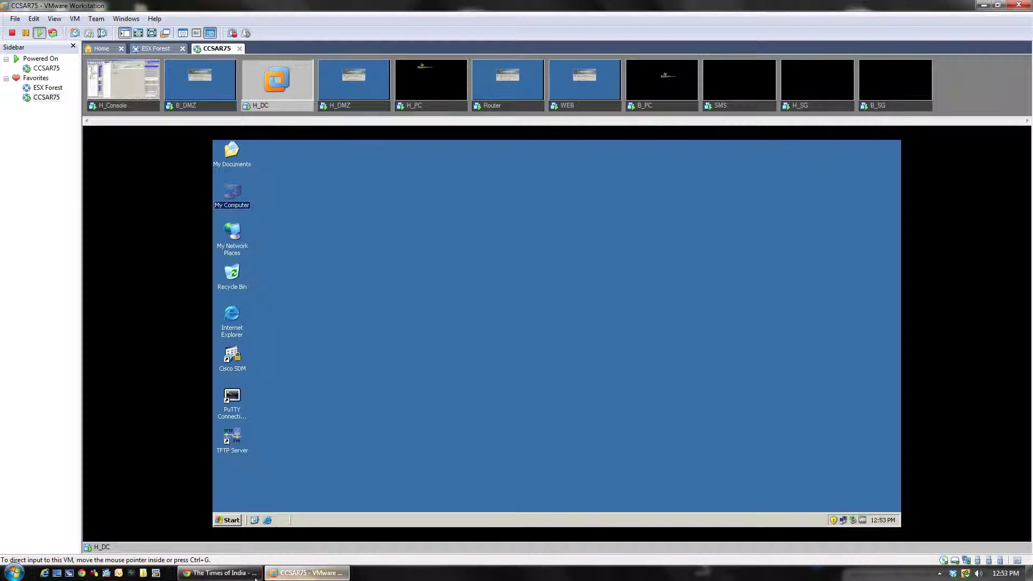
click(299, 573)
click(300, 574)
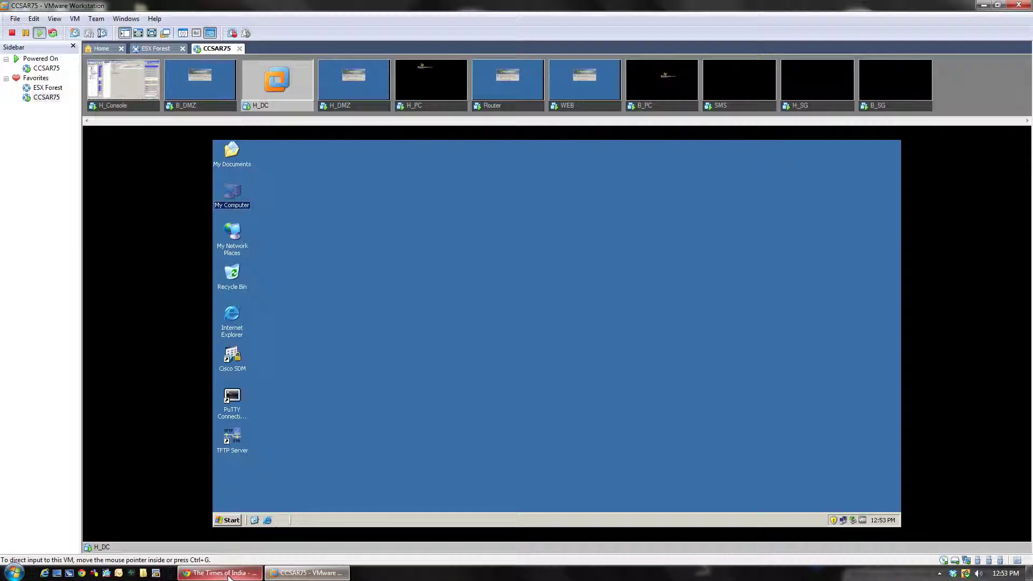
click(315, 575)
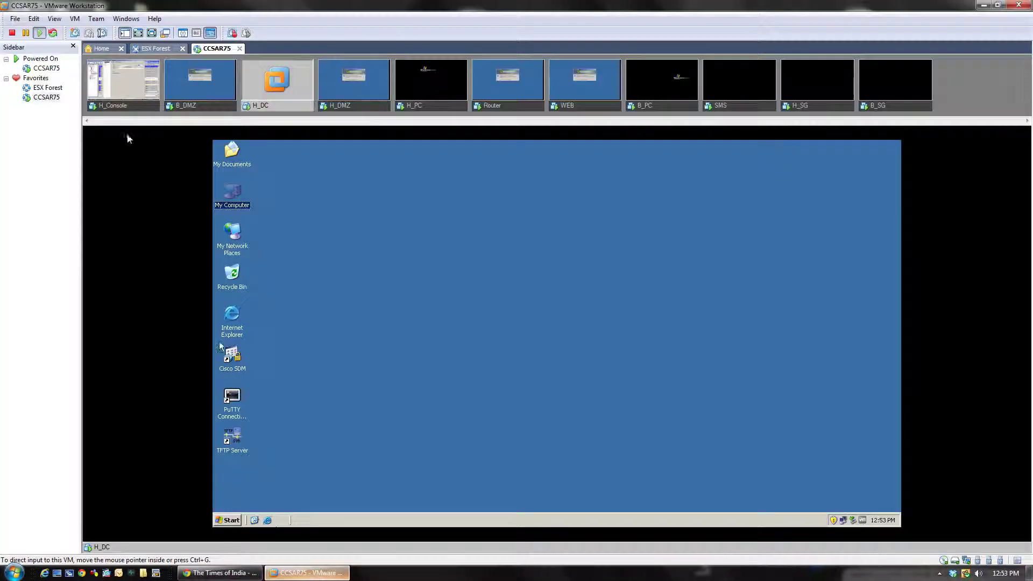
click(133, 101)
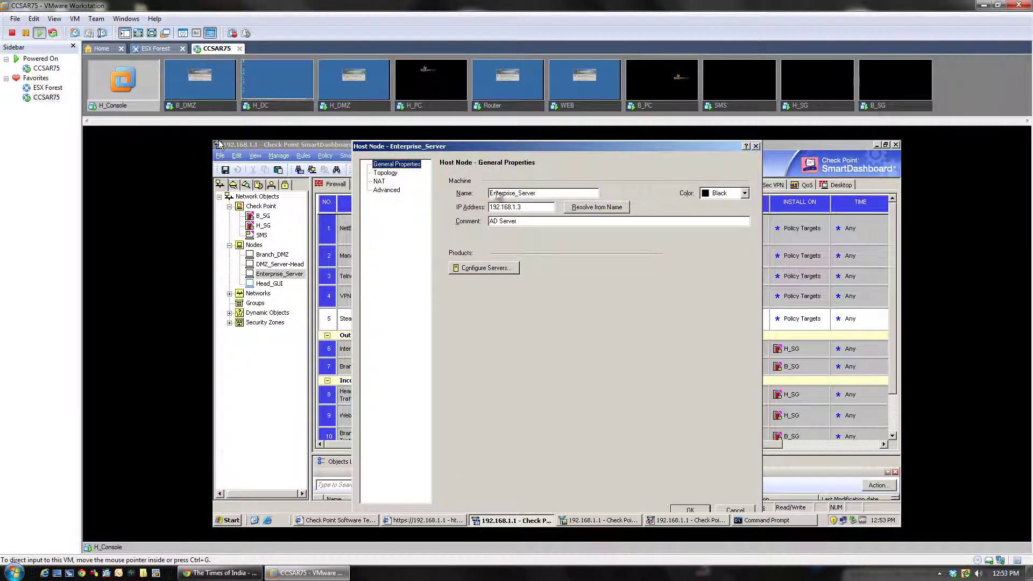
Review Enterprise_Server's Topology, NAT, Advanced and General pages (IP 192.168.1.3), then switch to H_DC
click(384, 173)
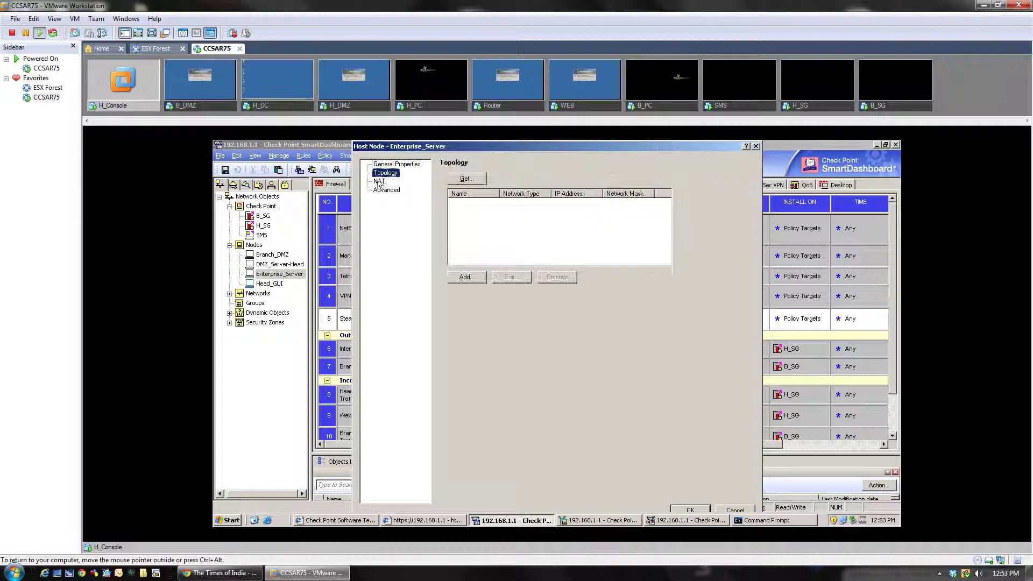
click(380, 181)
click(383, 190)
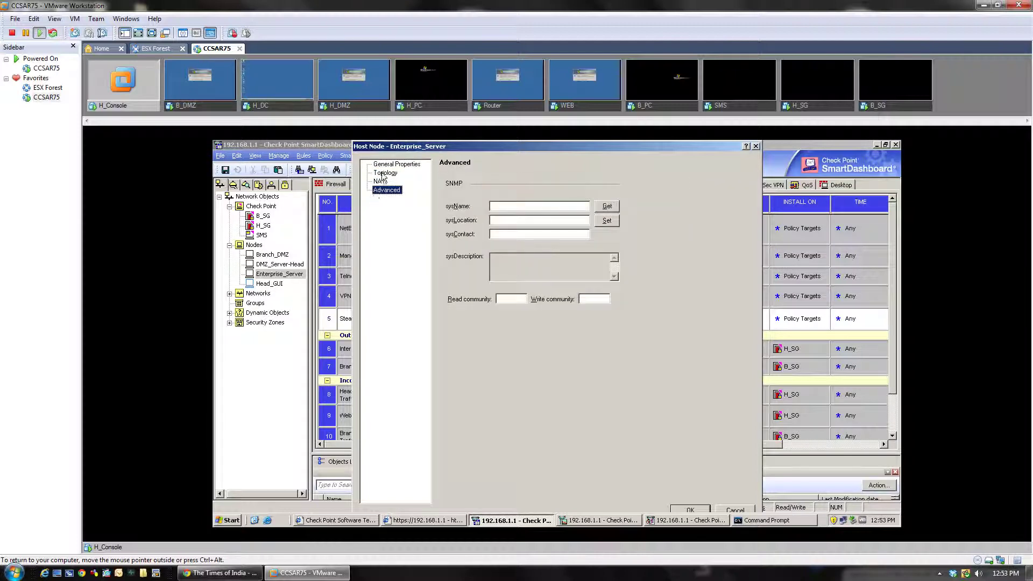
click(396, 164)
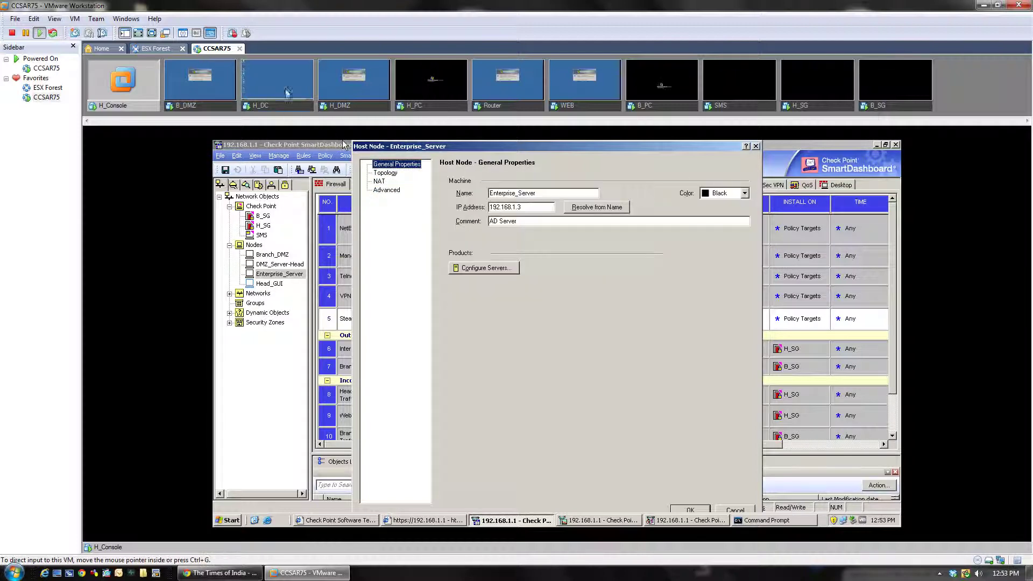
click(276, 104)
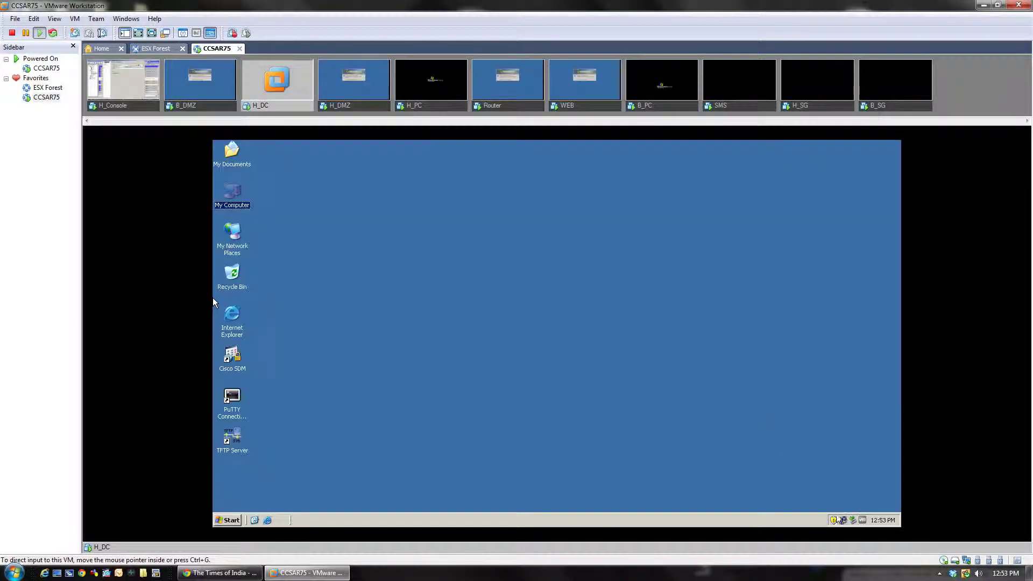
Confirm H_DC's IP is 192.168.1.3, then cancel Enterprise_Server properties on H_Console unchanged
double_click(843, 521)
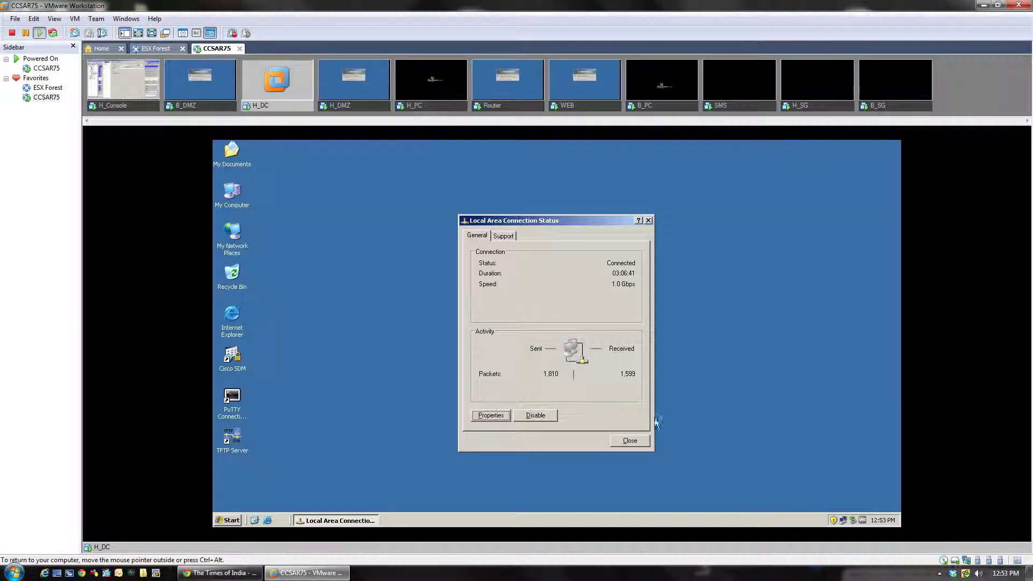
click(504, 236)
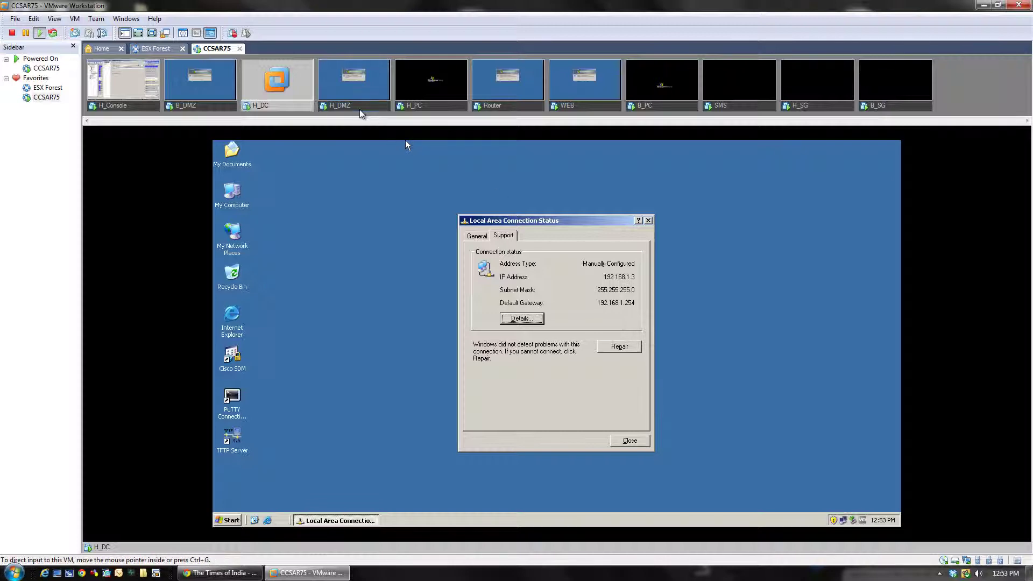
click(144, 108)
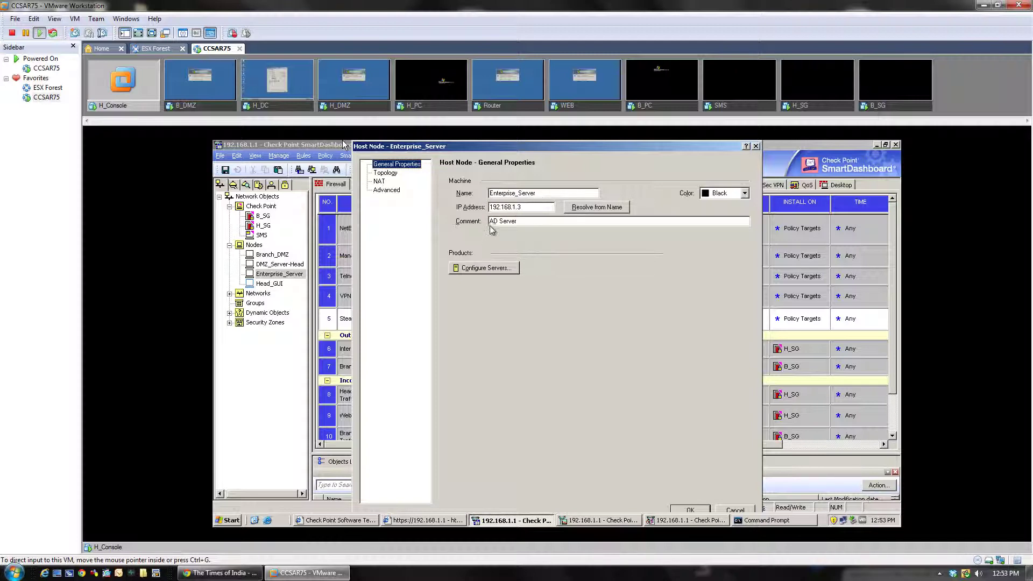
click(689, 511)
click(737, 510)
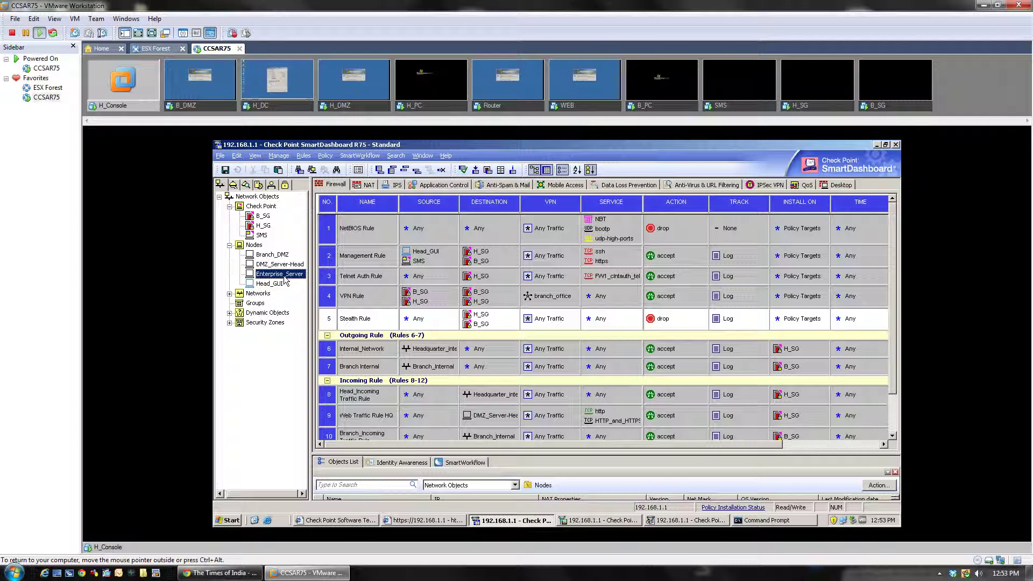
click(278, 157)
click(302, 207)
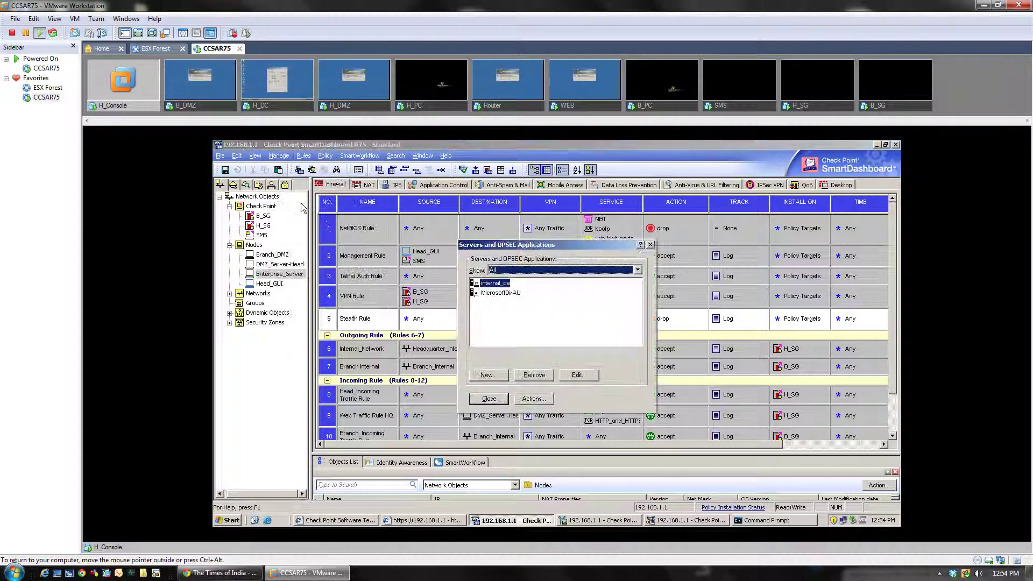
double_click(496, 294)
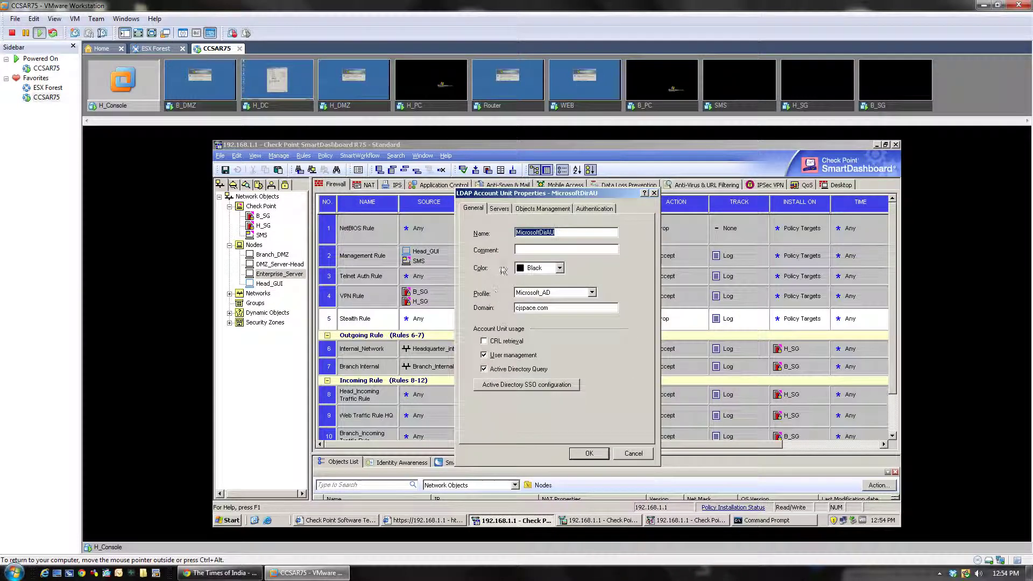
click(500, 208)
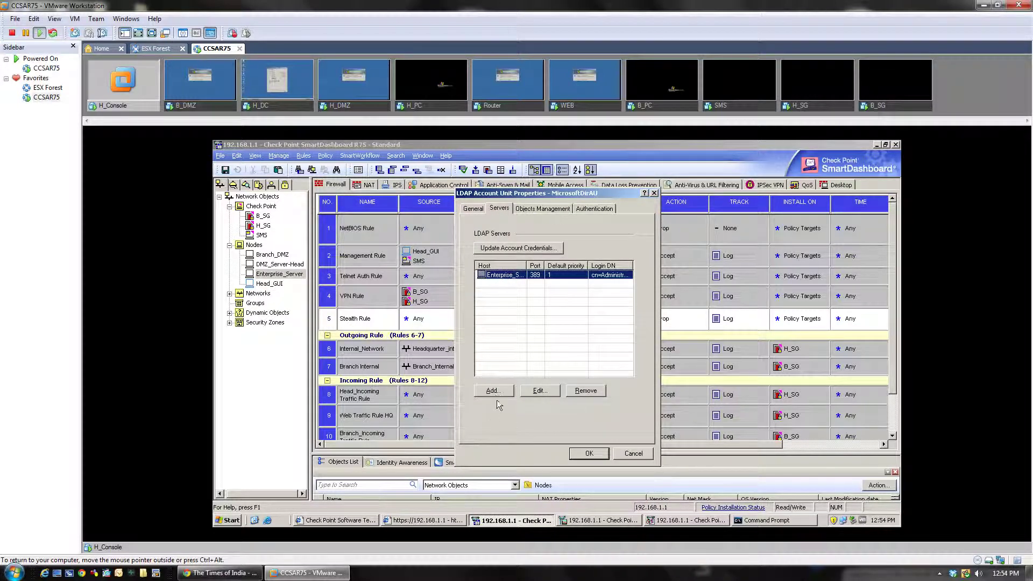
double_click(509, 280)
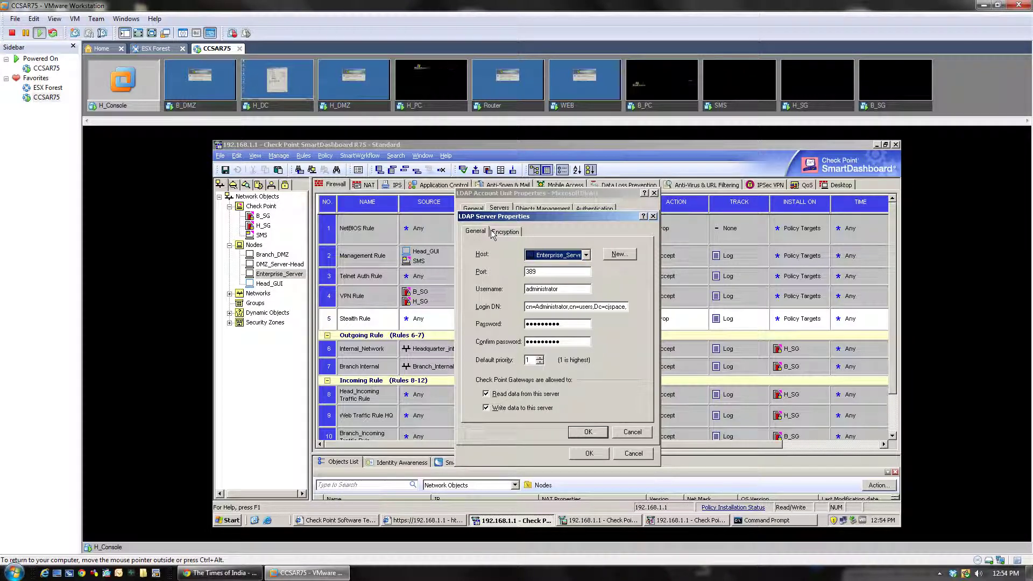
click(608, 254)
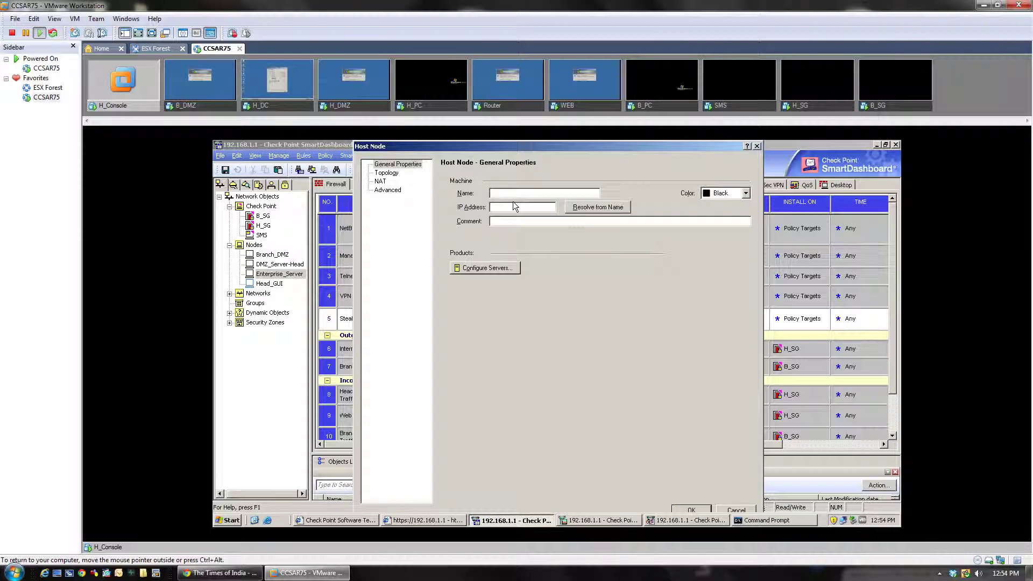
click(757, 147)
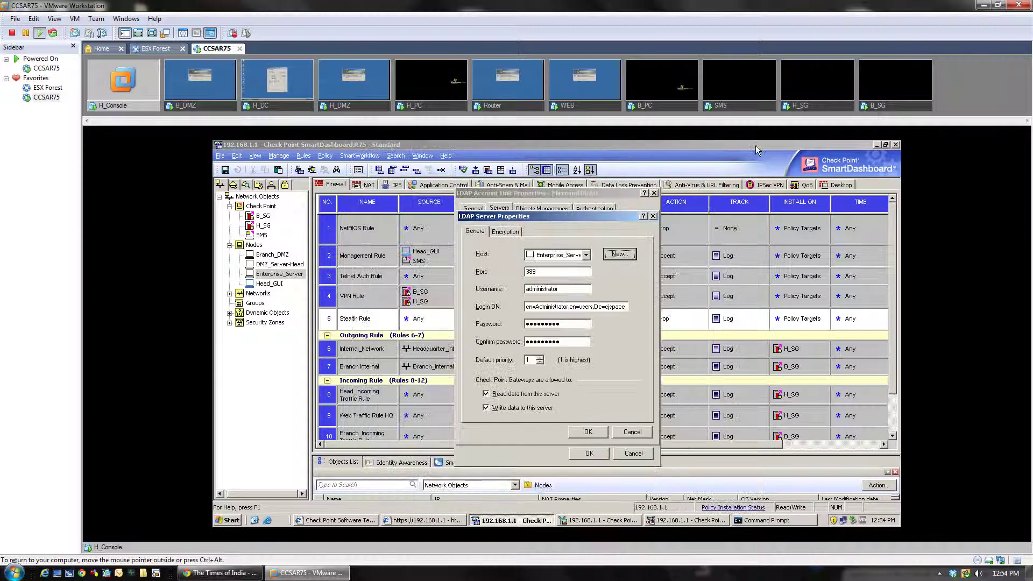
click(639, 439)
click(632, 453)
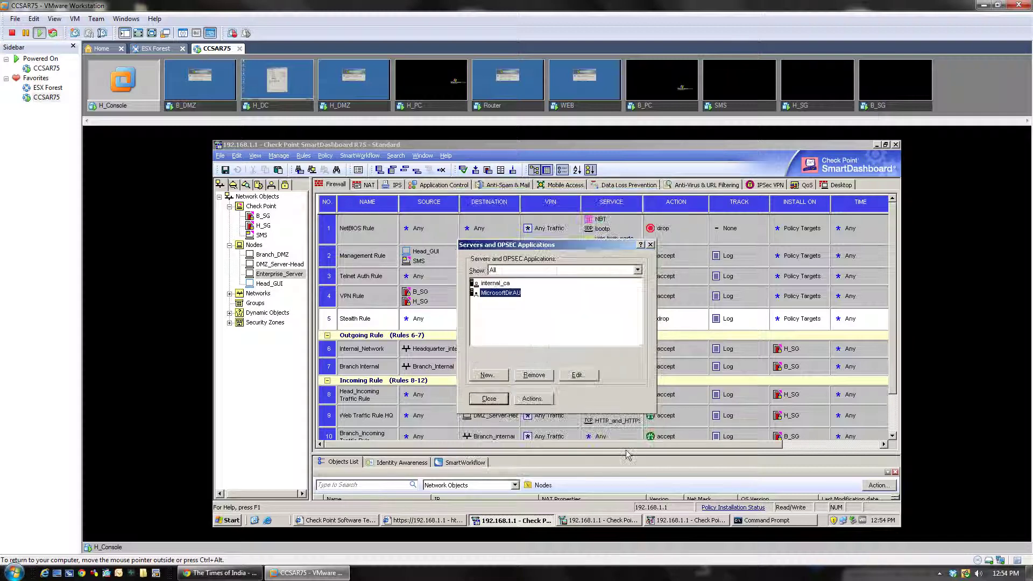
click(489, 399)
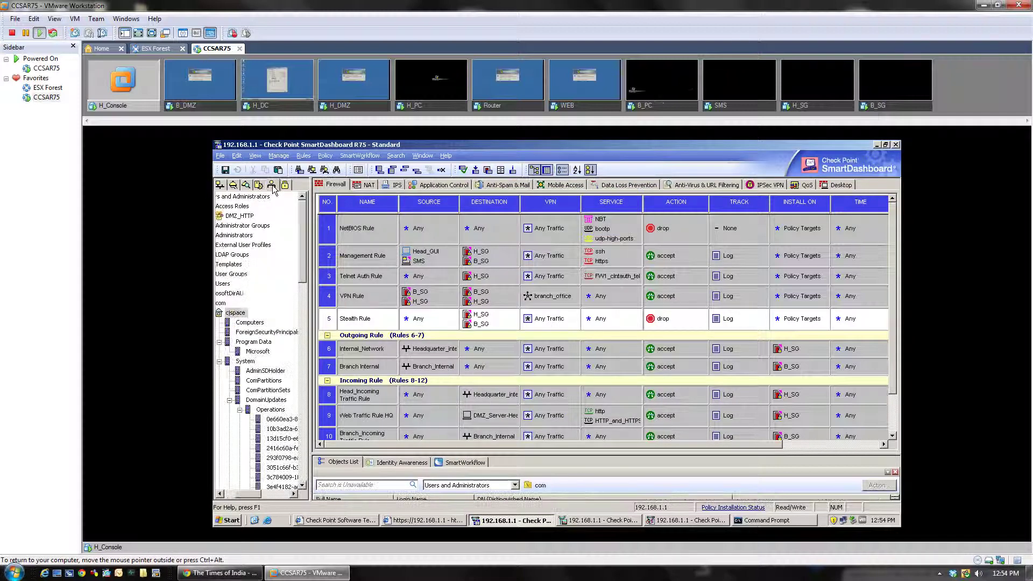
In the Users and Administrators tree, browse cjspace's Computers container and enlarge the Objects List
click(272, 185)
click(249, 323)
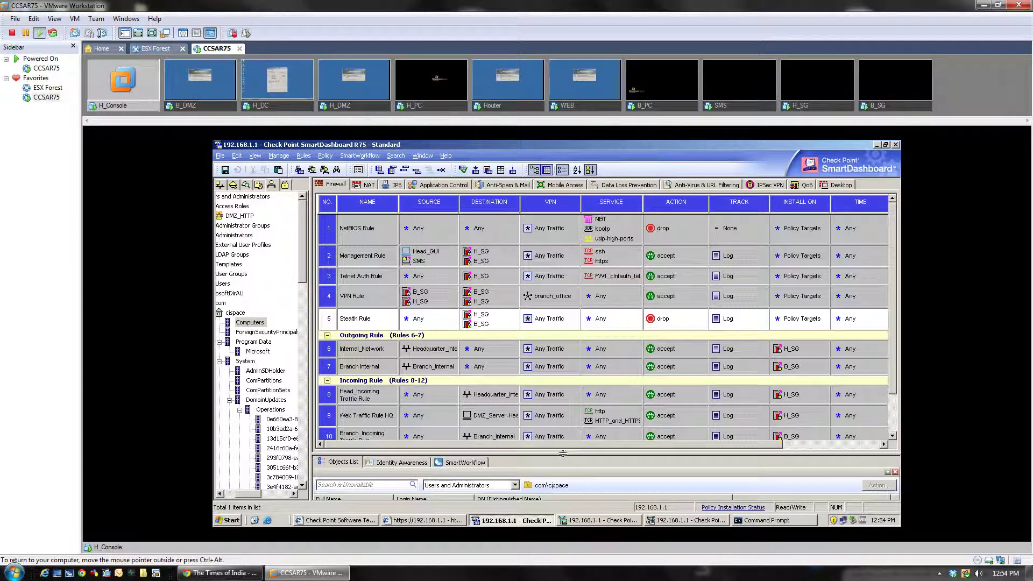
drag(563, 453, 563, 385)
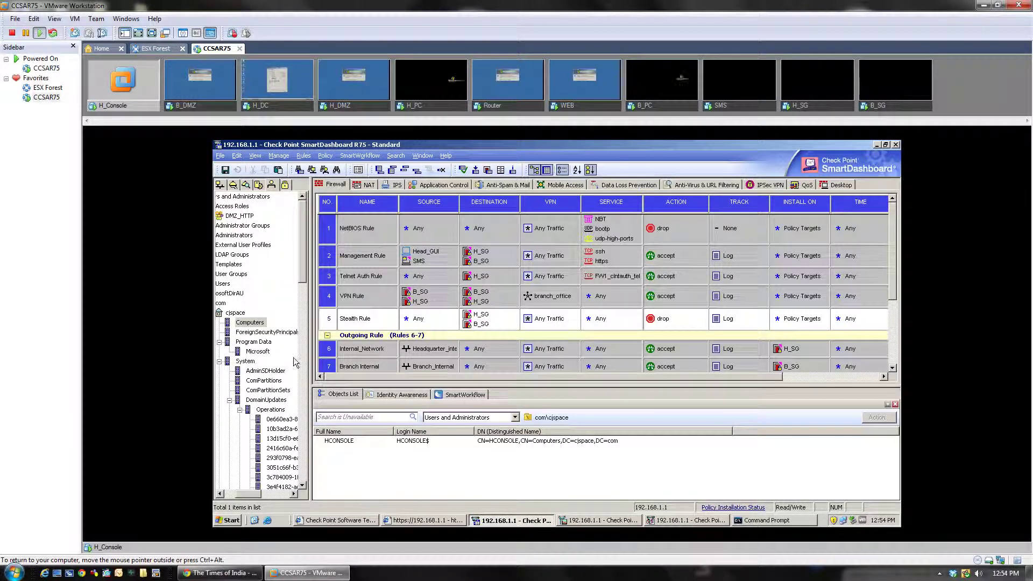
click(256, 323)
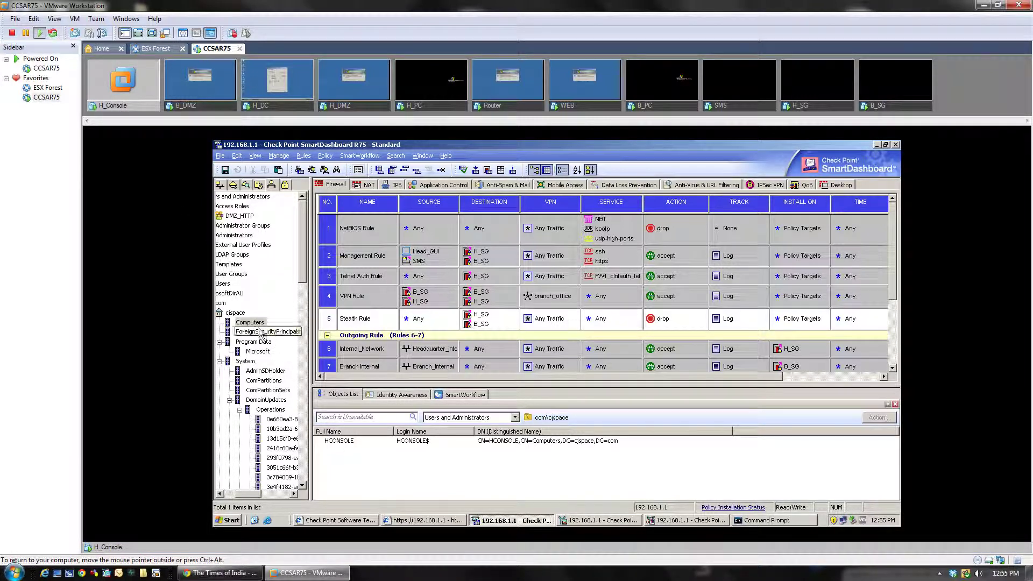
click(349, 441)
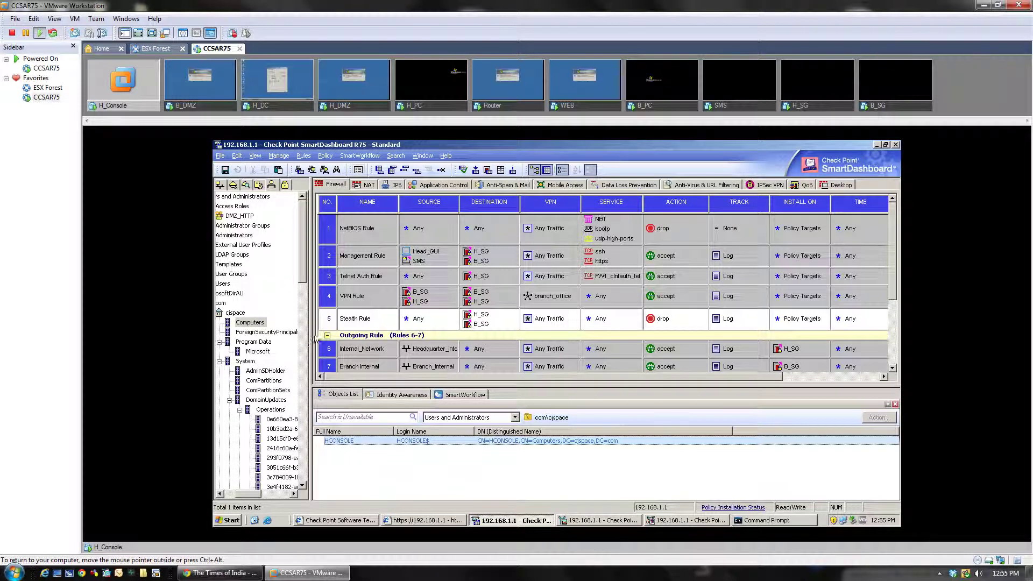
mouse_move(308, 260)
mouse_down()
mouse_move(310, 393)
mouse_move(308, 260)
mouse_up()
click(240, 313)
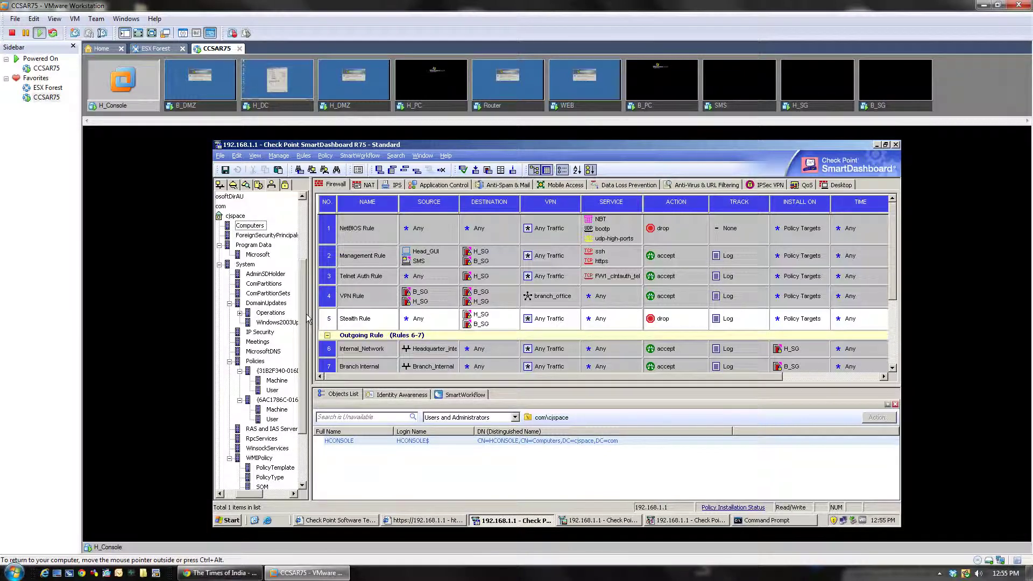
drag(308, 319, 315, 374)
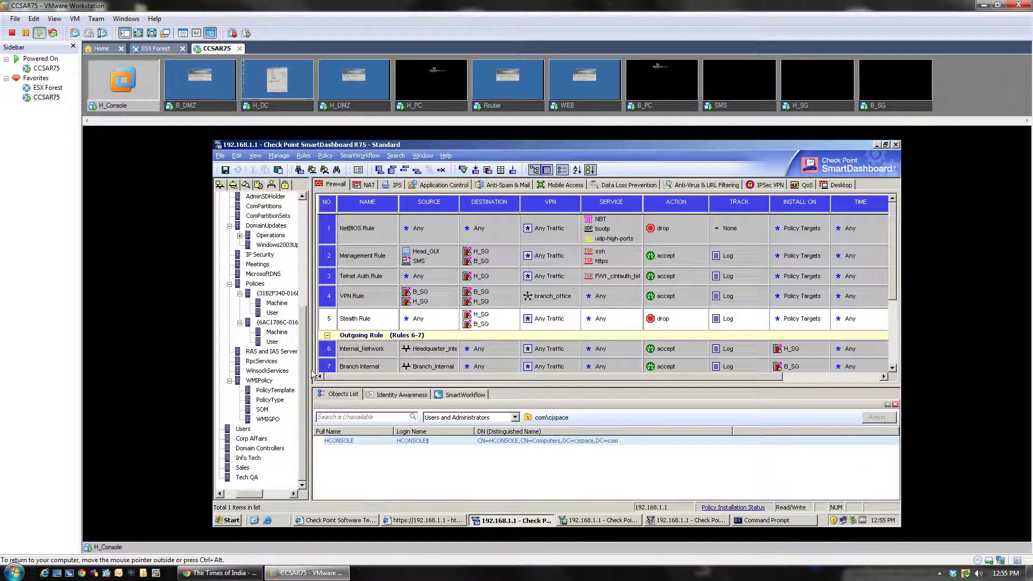
List the users of the Sales, Tech QA and Info Tech units in turn
click(245, 469)
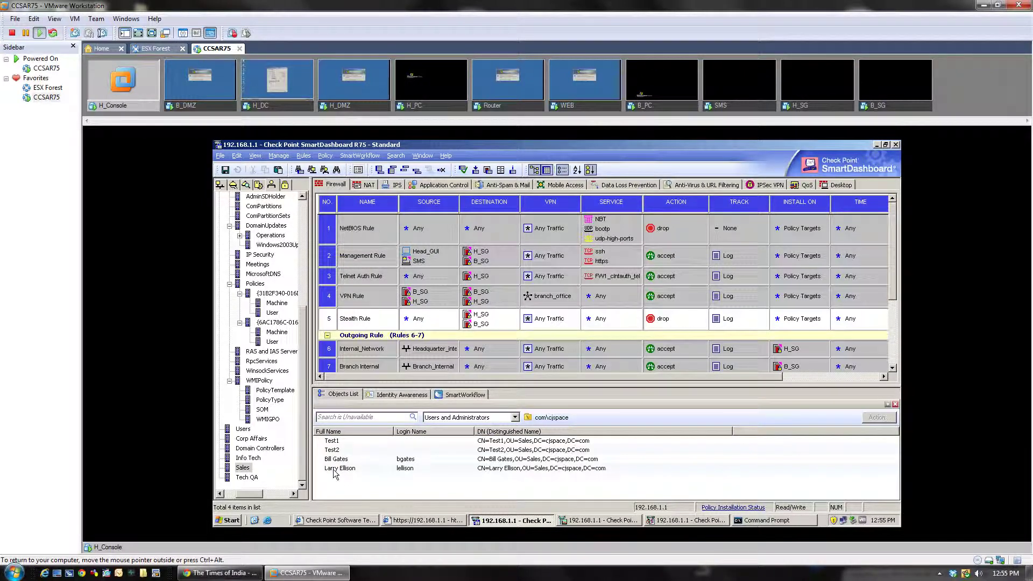
click(251, 480)
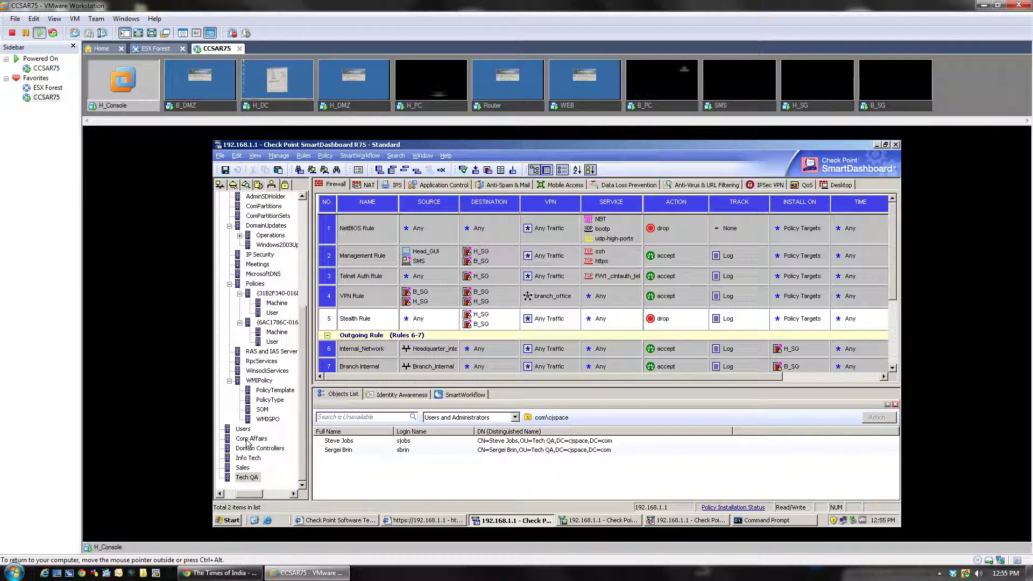
click(248, 457)
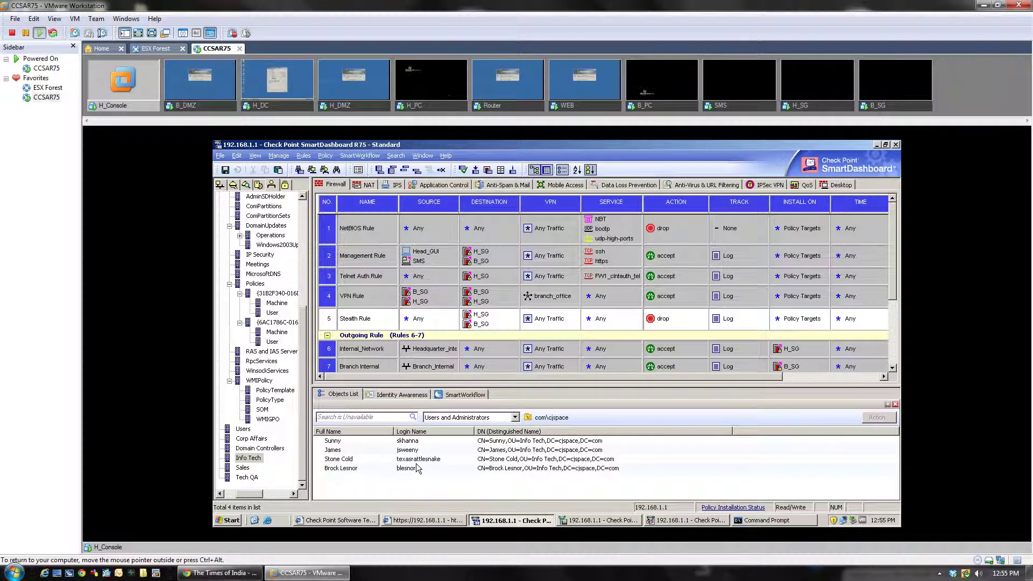
Select the Sales OU again so its four users load from the Account Unit
click(243, 468)
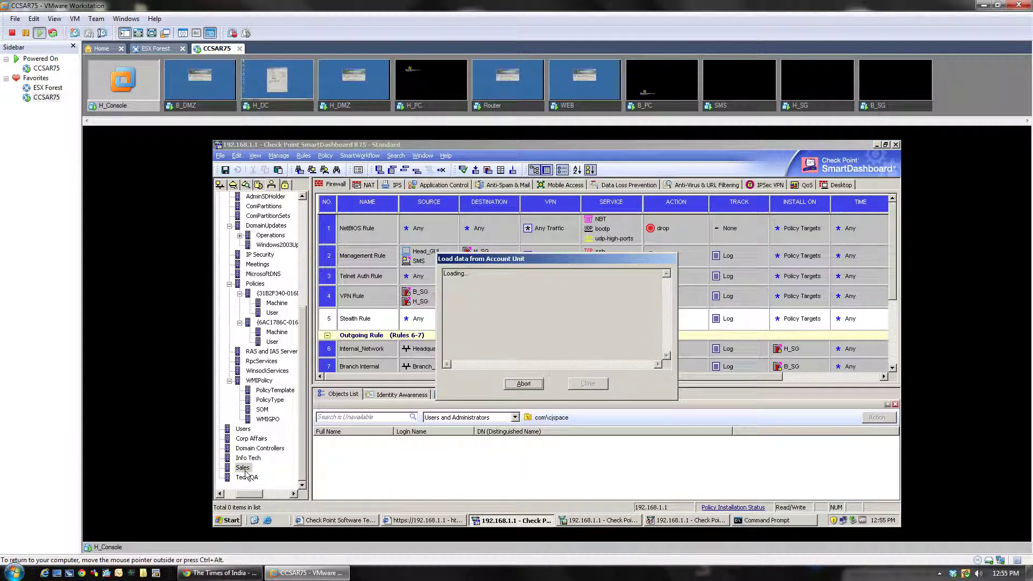